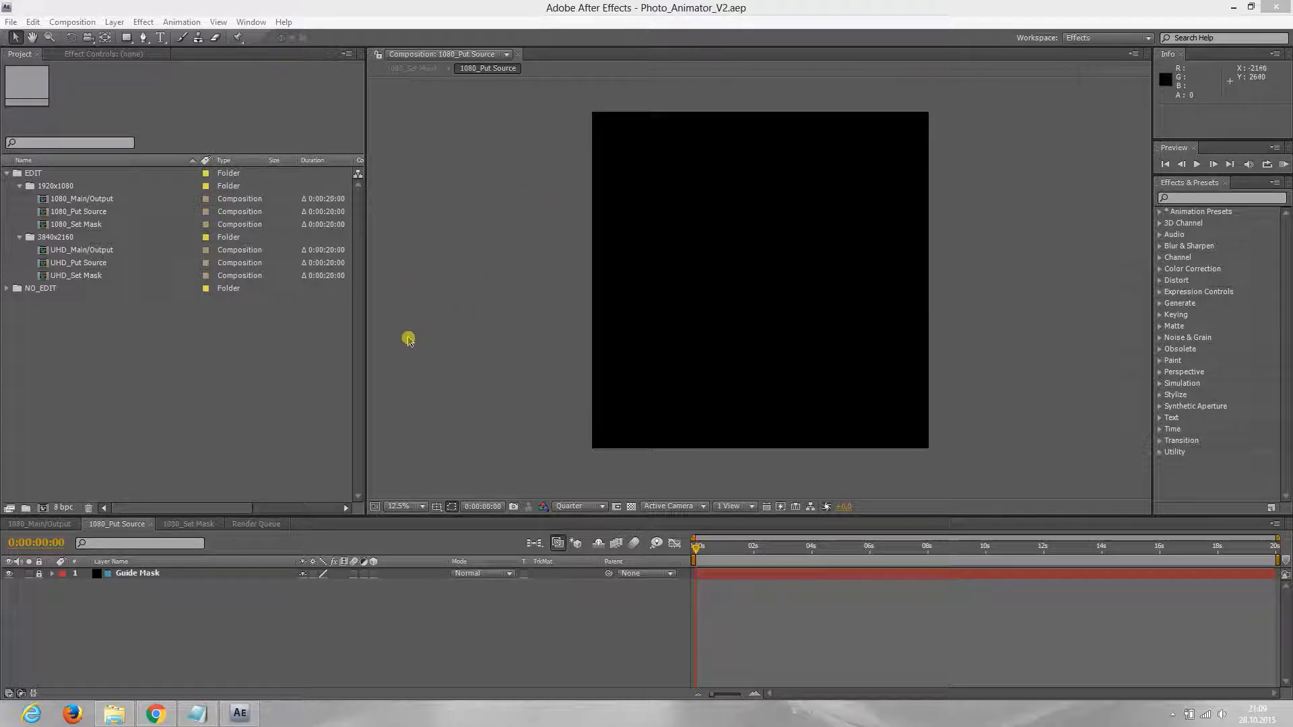
pyautogui.click(8, 175)
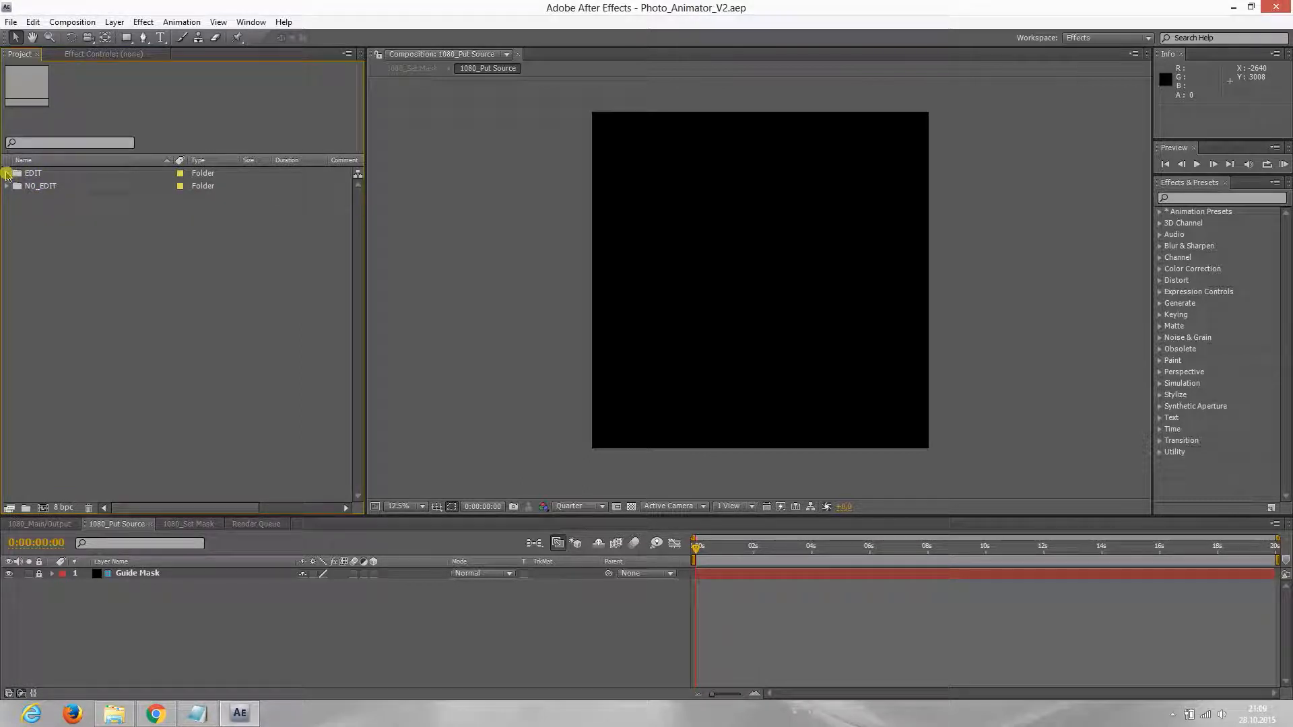
pyautogui.click(7, 175)
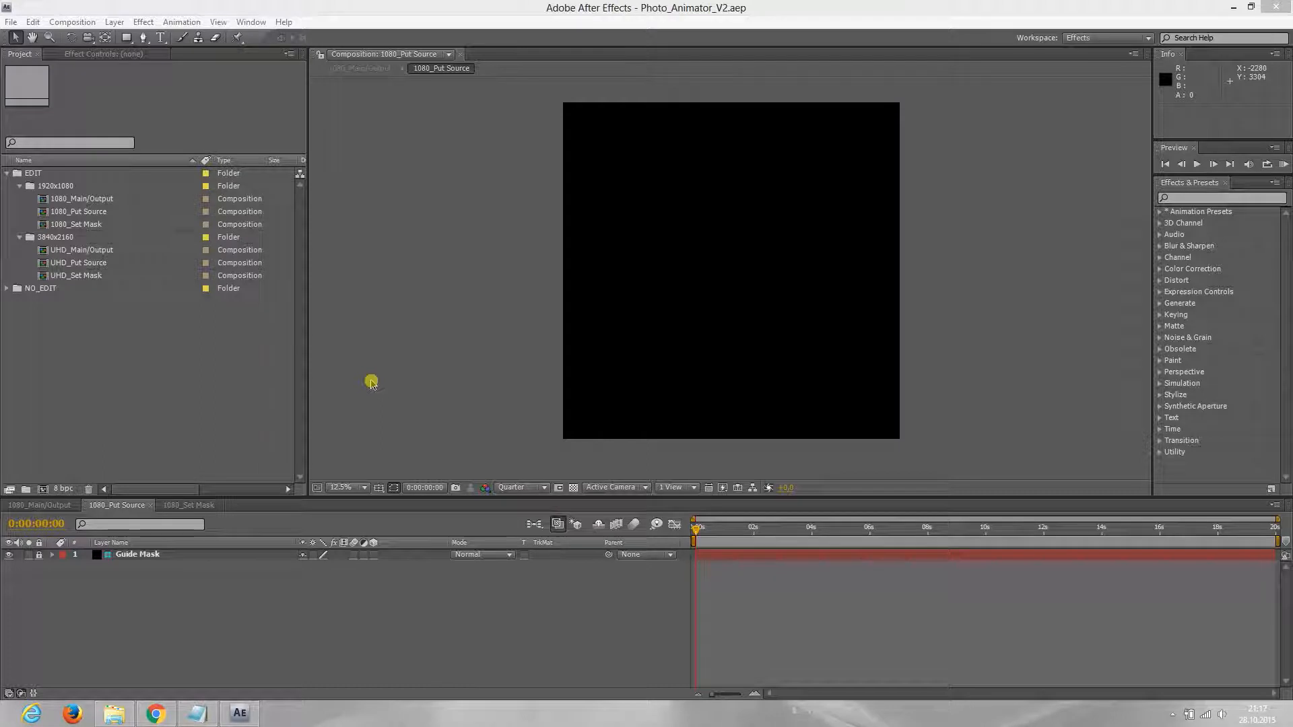
# Import the photo JPEG from the Photo_Animator folder into the project
pyautogui.click(116, 719)
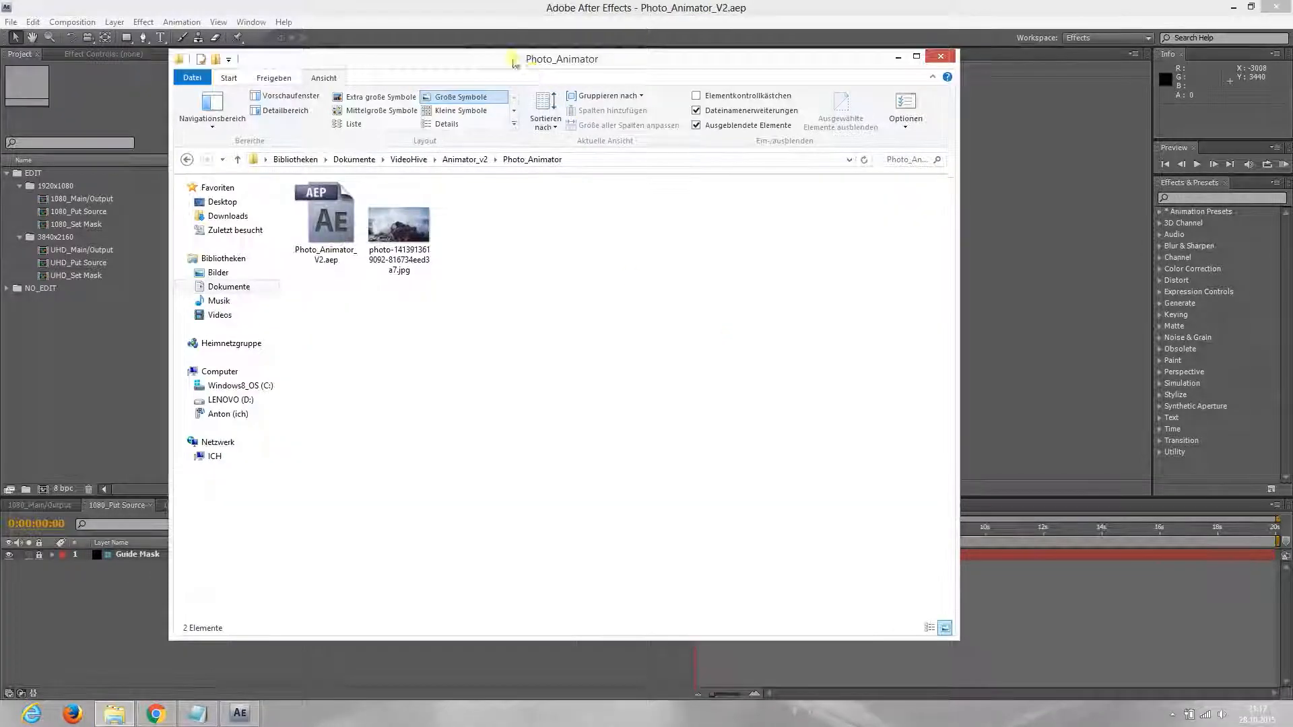
pyautogui.moveTo(513, 62); pyautogui.dragTo(693, 77)
pyautogui.moveTo(579, 237); pyautogui.dragTo(141, 402)
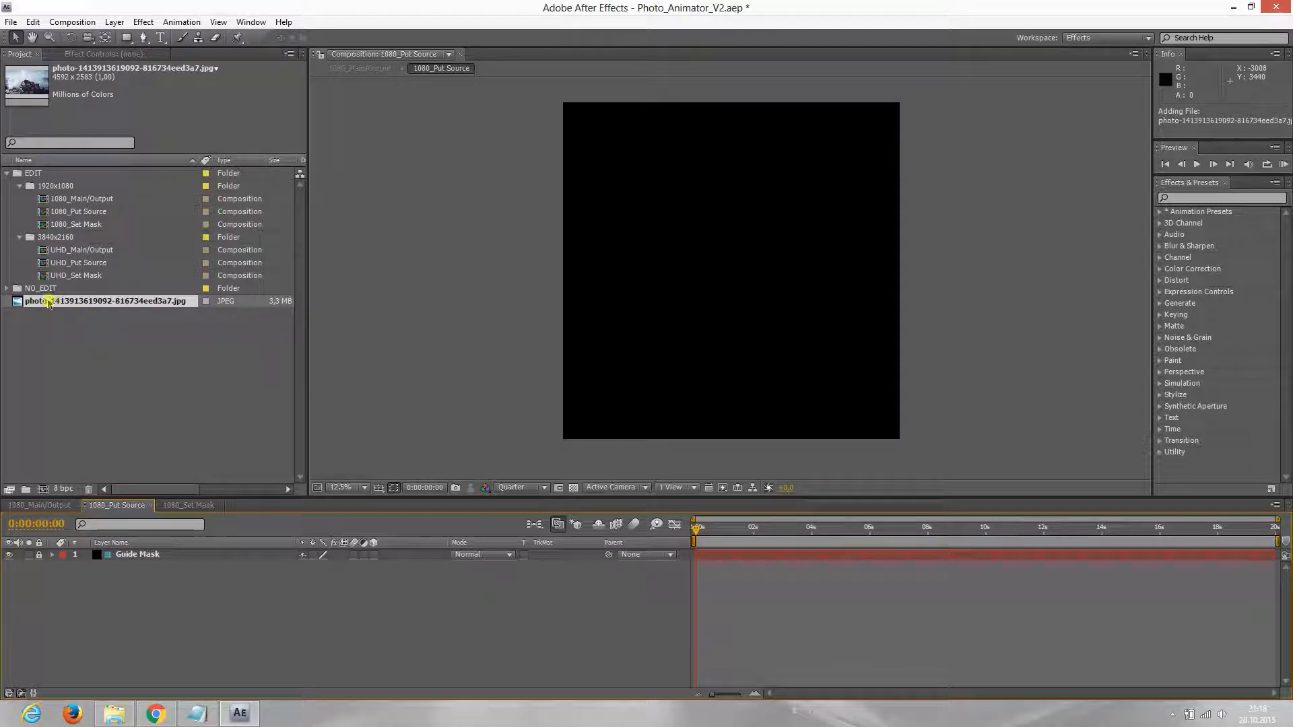
# Place the photo below the Guide Mask layer in 1080_Put Source and scale it to about 89% to fit the guide frame
pyautogui.moveTo(67, 303); pyautogui.dragTo(122, 592)
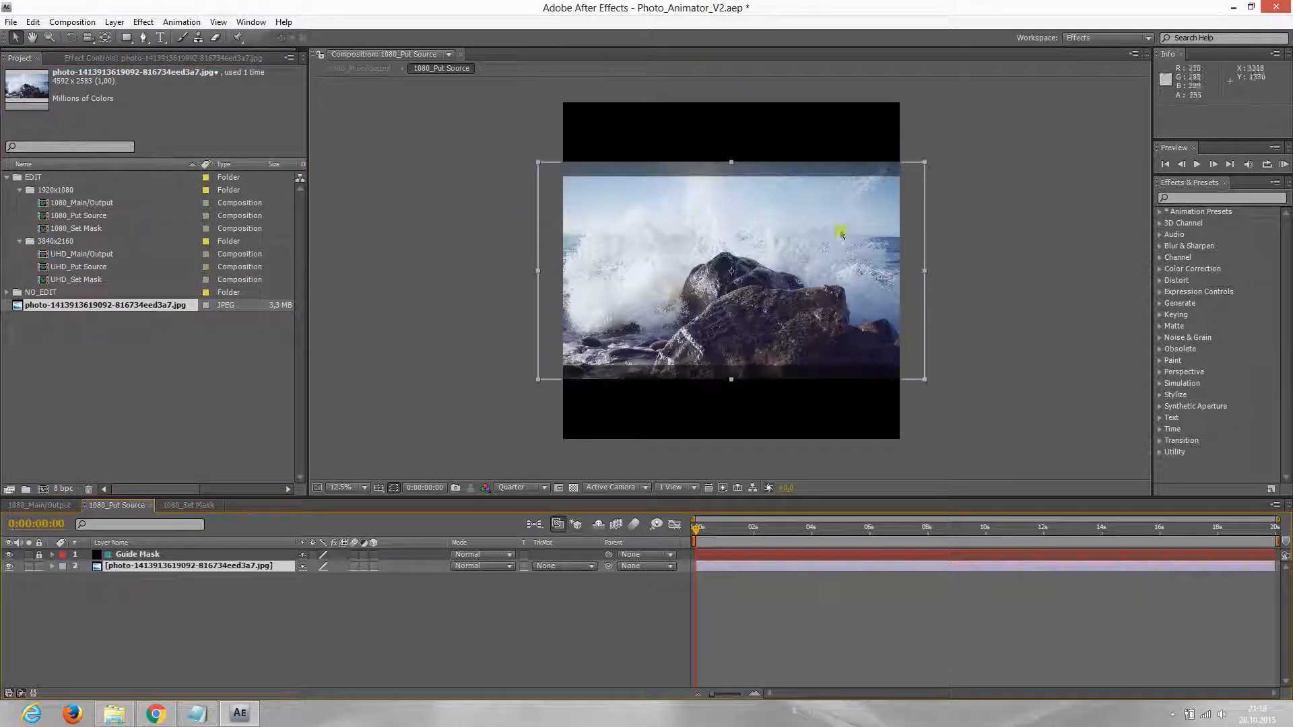
pyautogui.moveTo(923, 162)
pyautogui.mouseDown()
pyautogui.moveTo(880, 184)
pyautogui.moveTo(905, 174)
pyautogui.mouseUp()
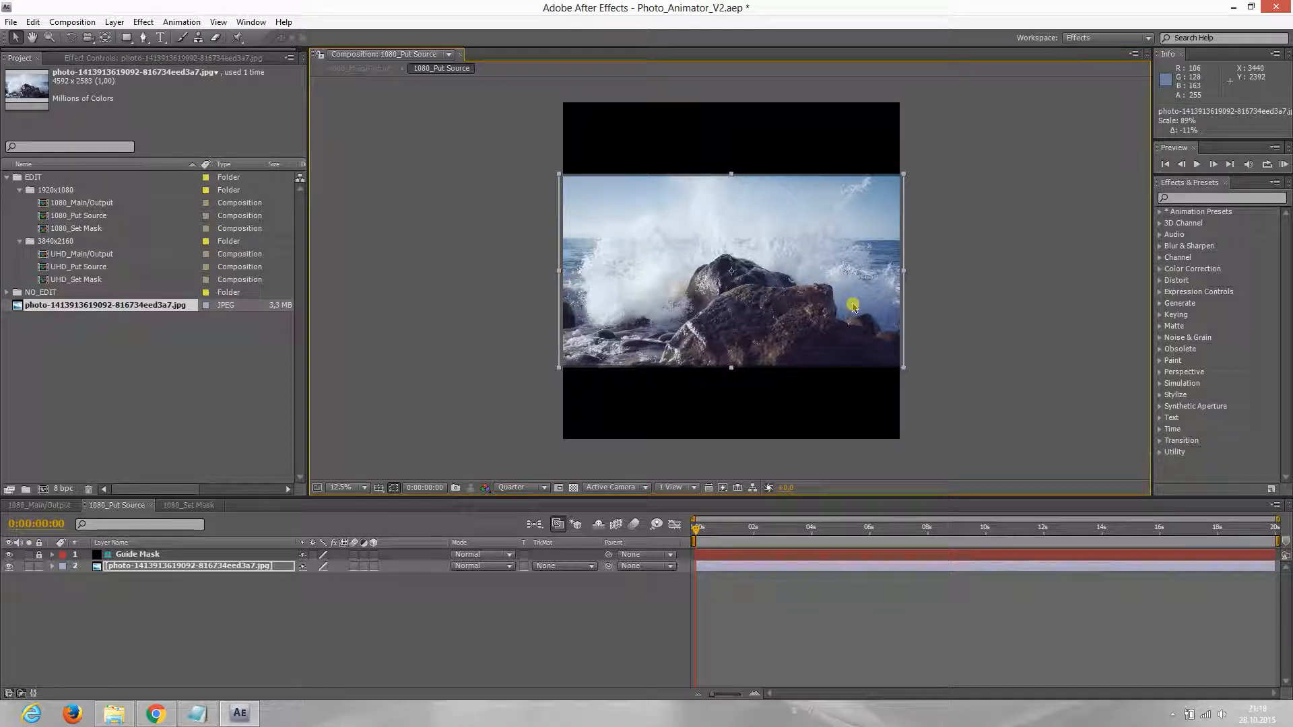
pyautogui.click(943, 318)
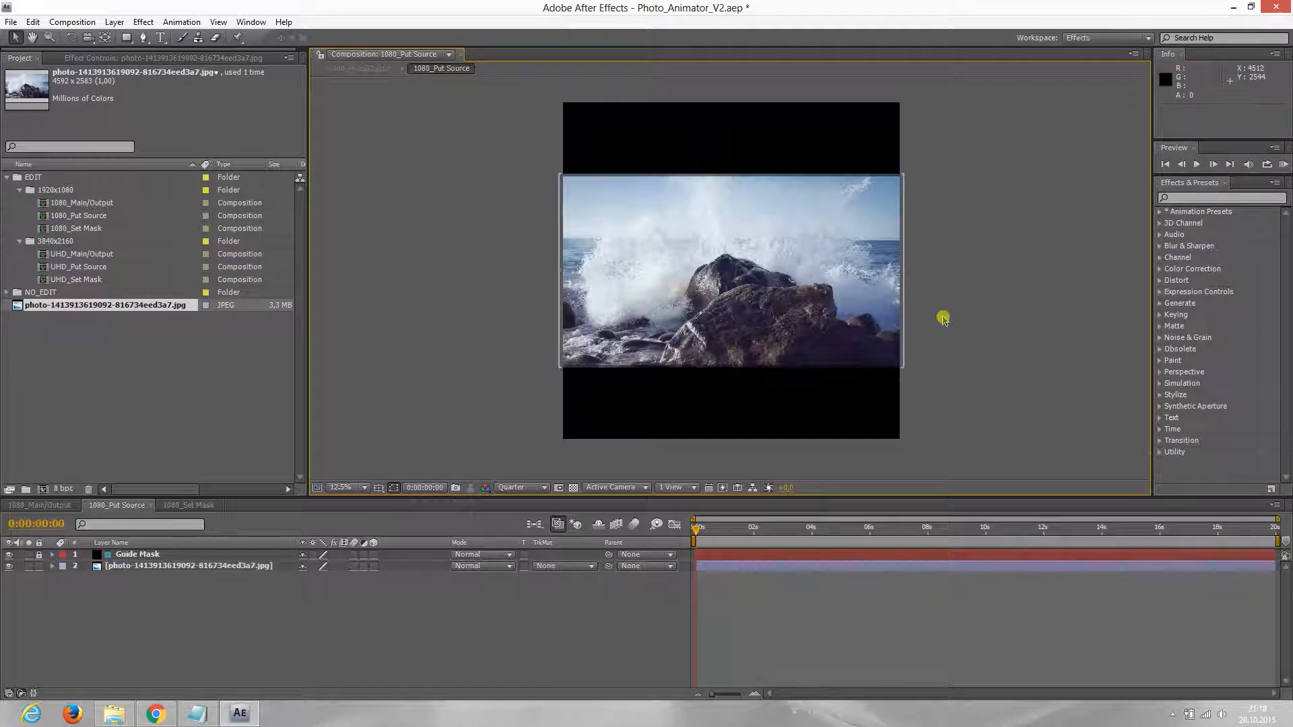
# In 1080_Set Mask, draw a closed 12-point Pen mask on the MASK layer around the rear rock behind the large boulder
pyautogui.click(193, 513)
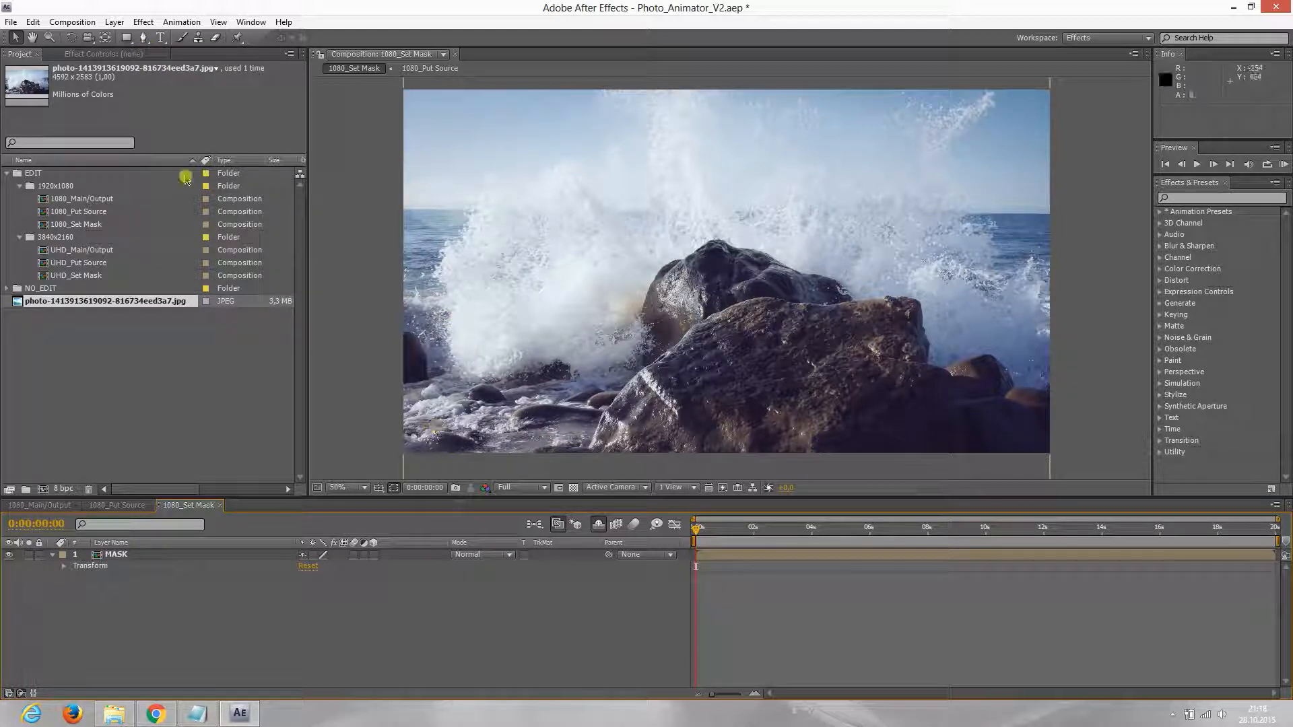
pyautogui.click(144, 39)
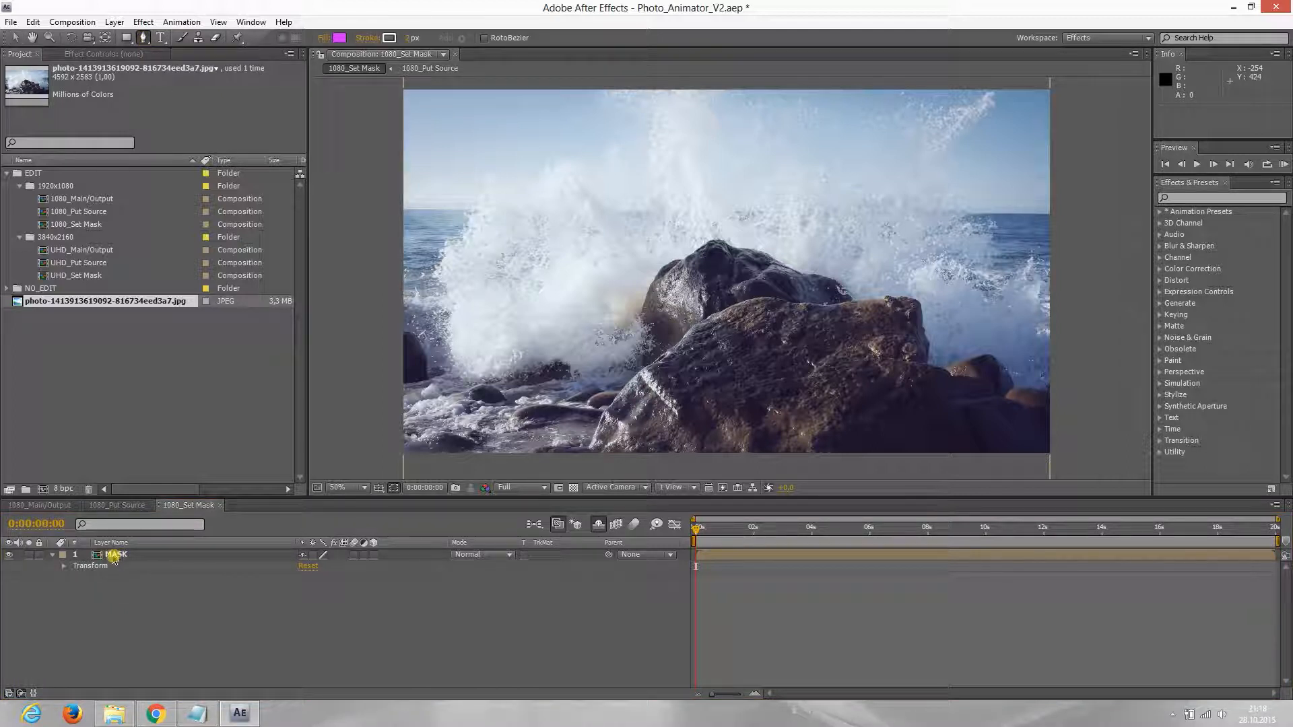
pyautogui.click(115, 555)
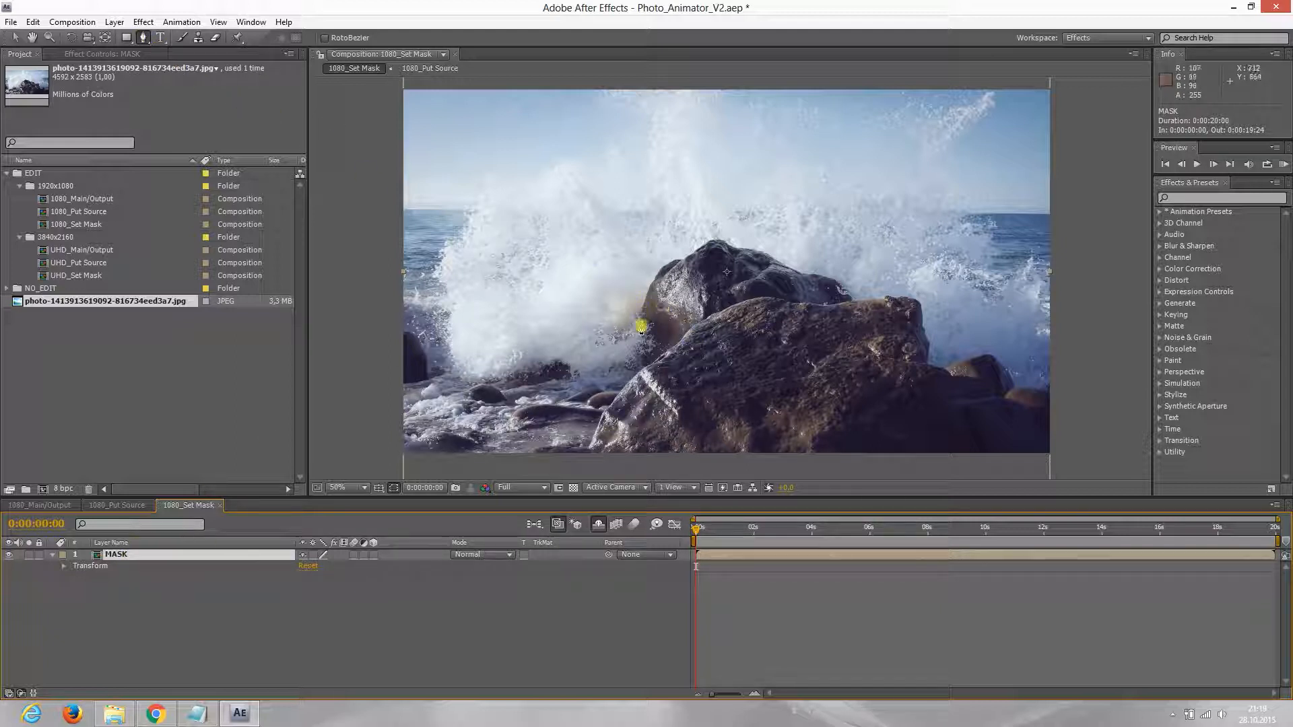
pyautogui.click(632, 372)
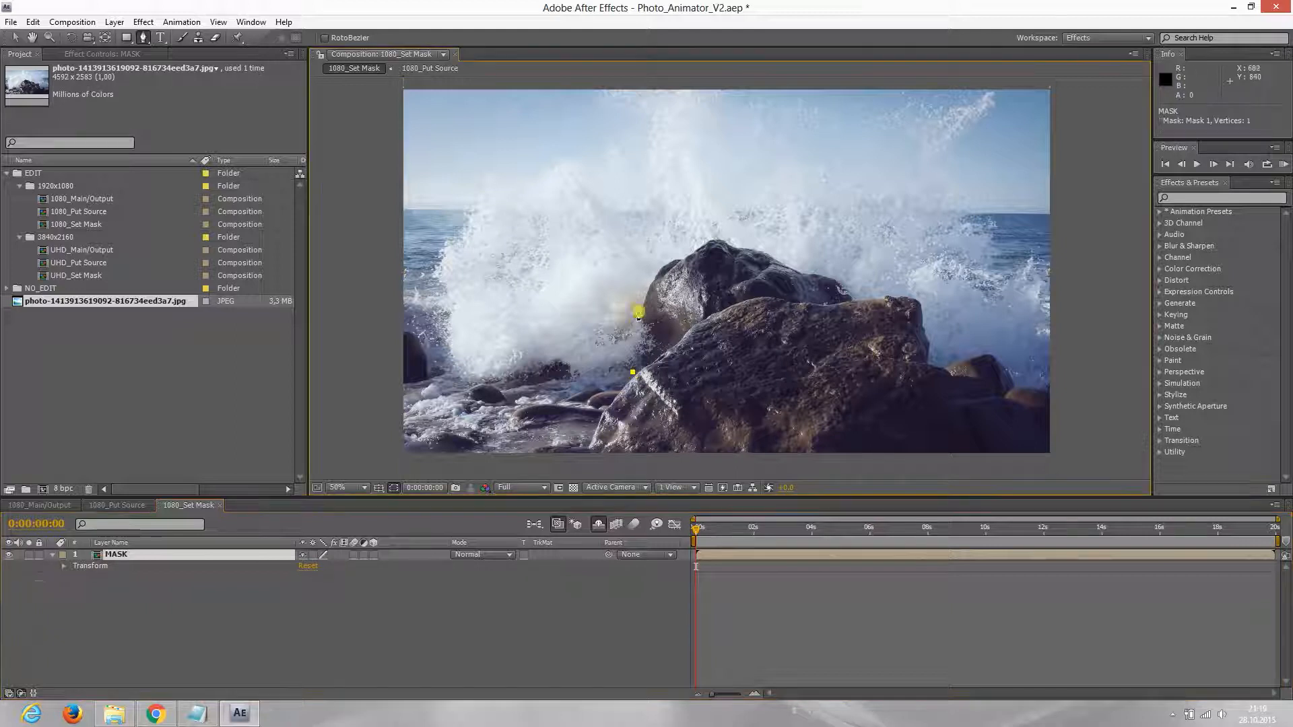
pyautogui.click(644, 287)
pyautogui.click(674, 253)
pyautogui.click(724, 232)
pyautogui.click(773, 246)
pyautogui.click(821, 271)
pyautogui.click(860, 299)
pyautogui.click(810, 310)
pyautogui.click(765, 299)
pyautogui.click(730, 308)
pyautogui.click(696, 333)
pyautogui.click(667, 357)
pyautogui.click(634, 372)
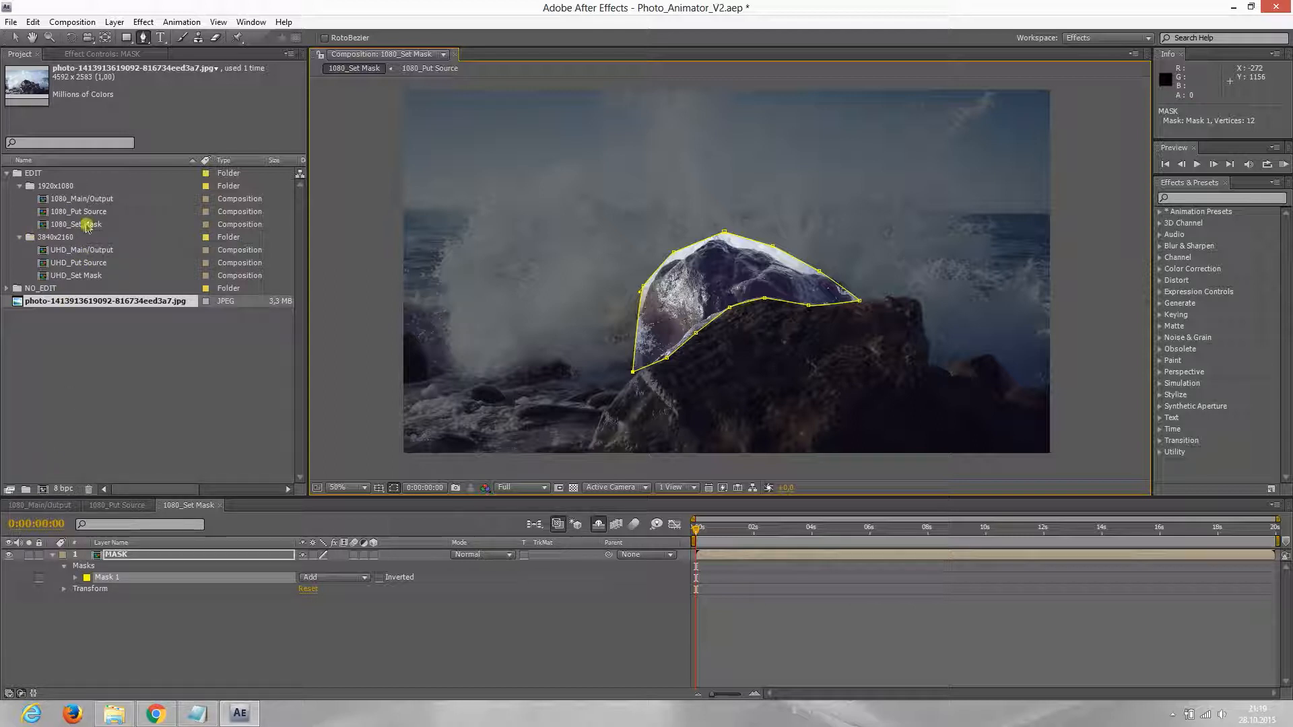
# Open the 1080_Main/Output composition, show the effect controls of its Controls layer and return to the Selection tool
pyautogui.doubleClick(83, 201)
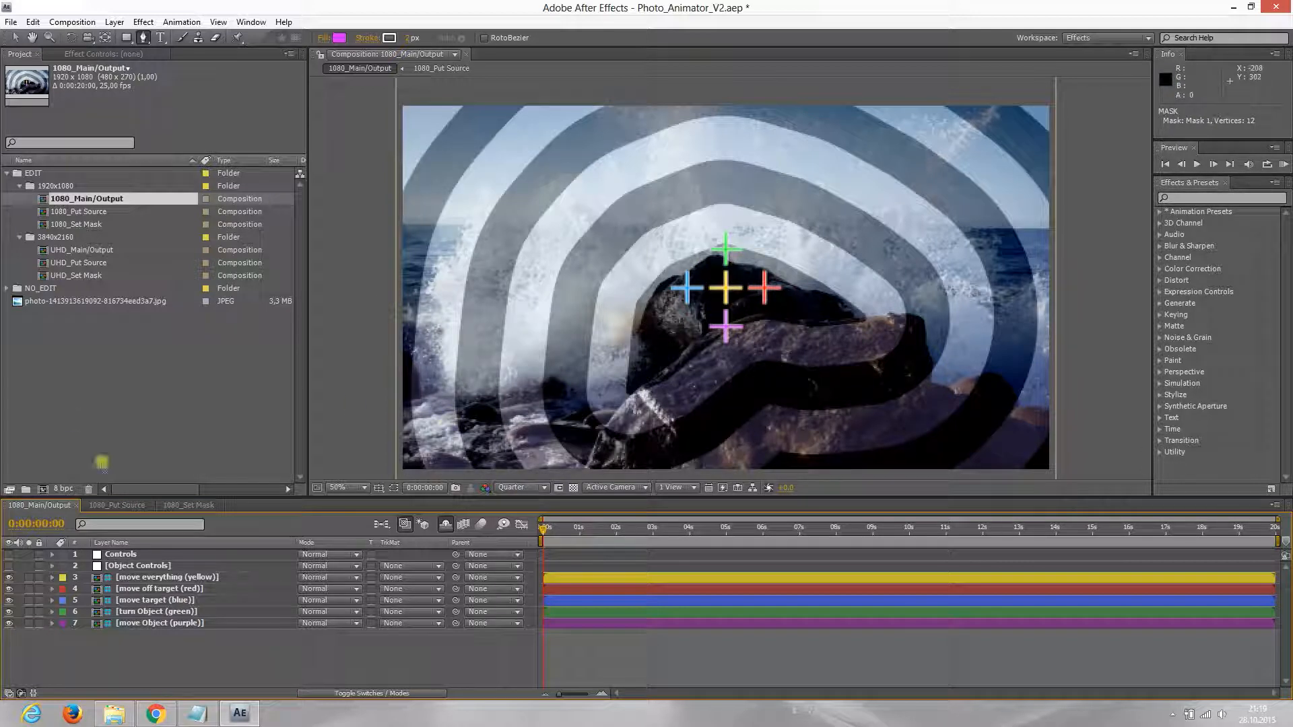
pyautogui.click(123, 555)
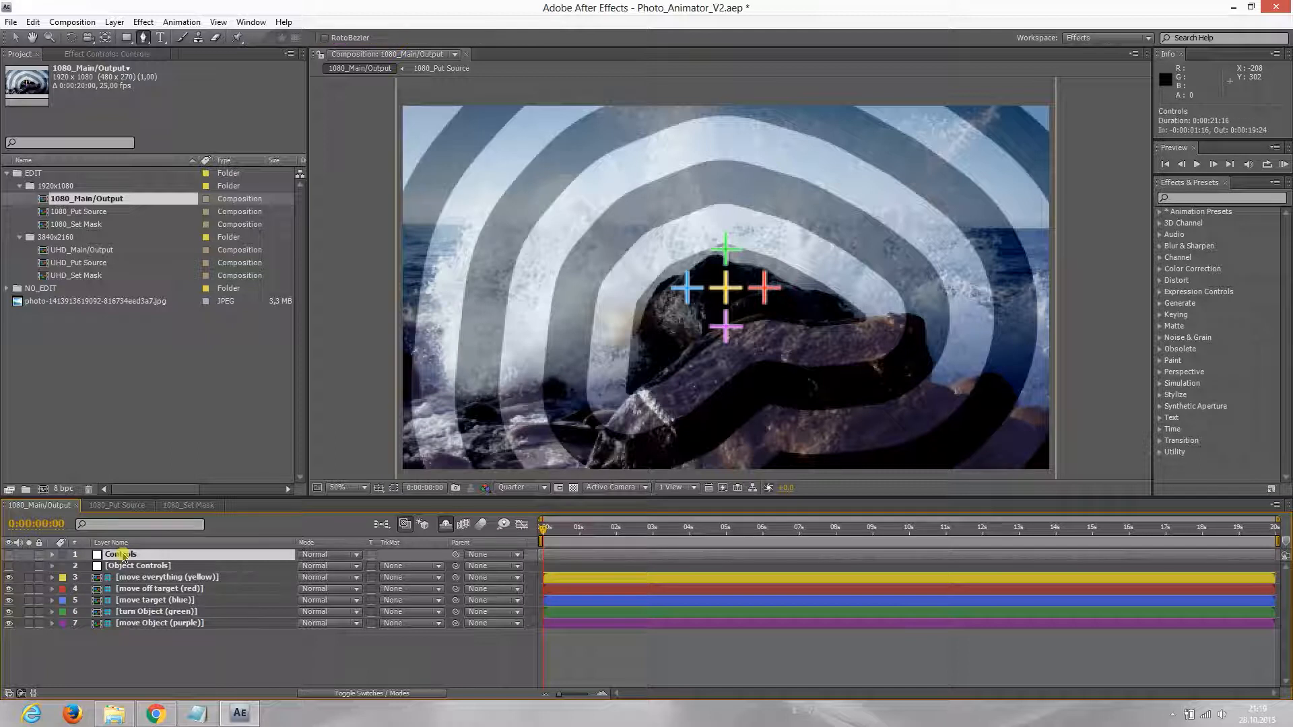
pyautogui.click(93, 55)
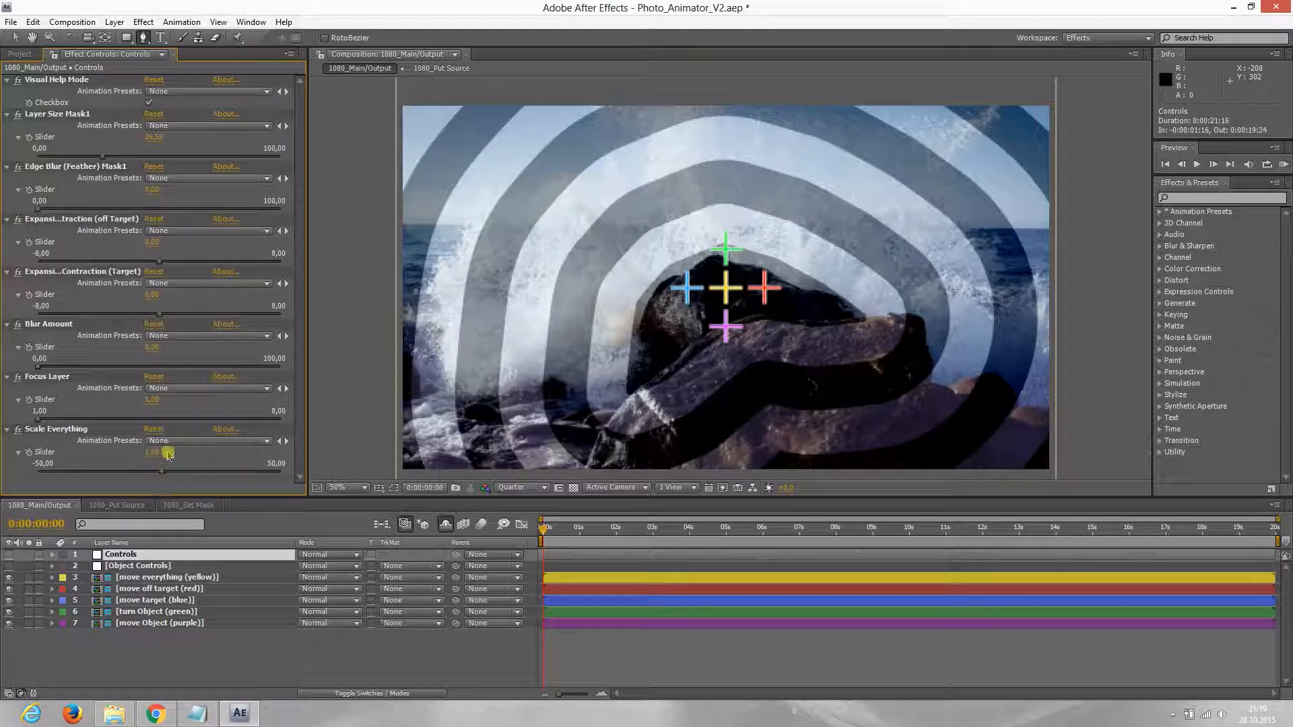
pyautogui.press('v')
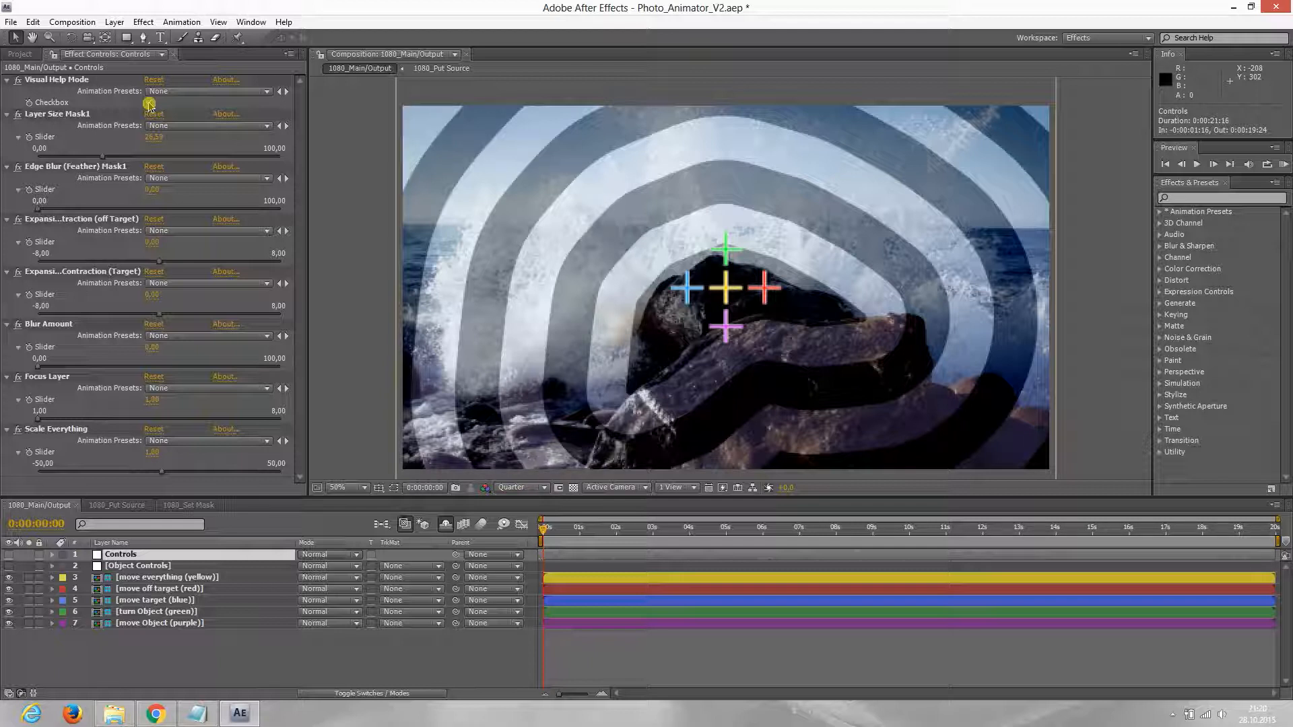
# Turn Visual Help Mode off to preview the plain picture, and turn it back on
pyautogui.click(149, 103)
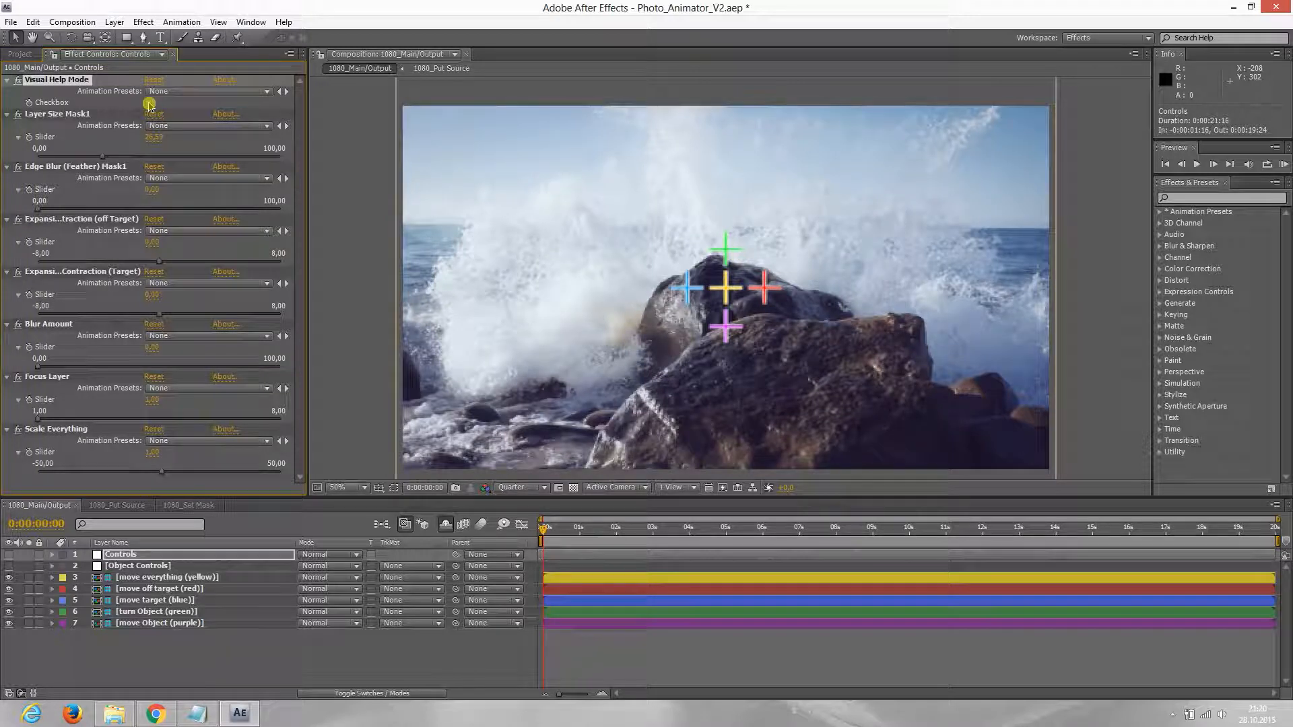
pyautogui.click(149, 103)
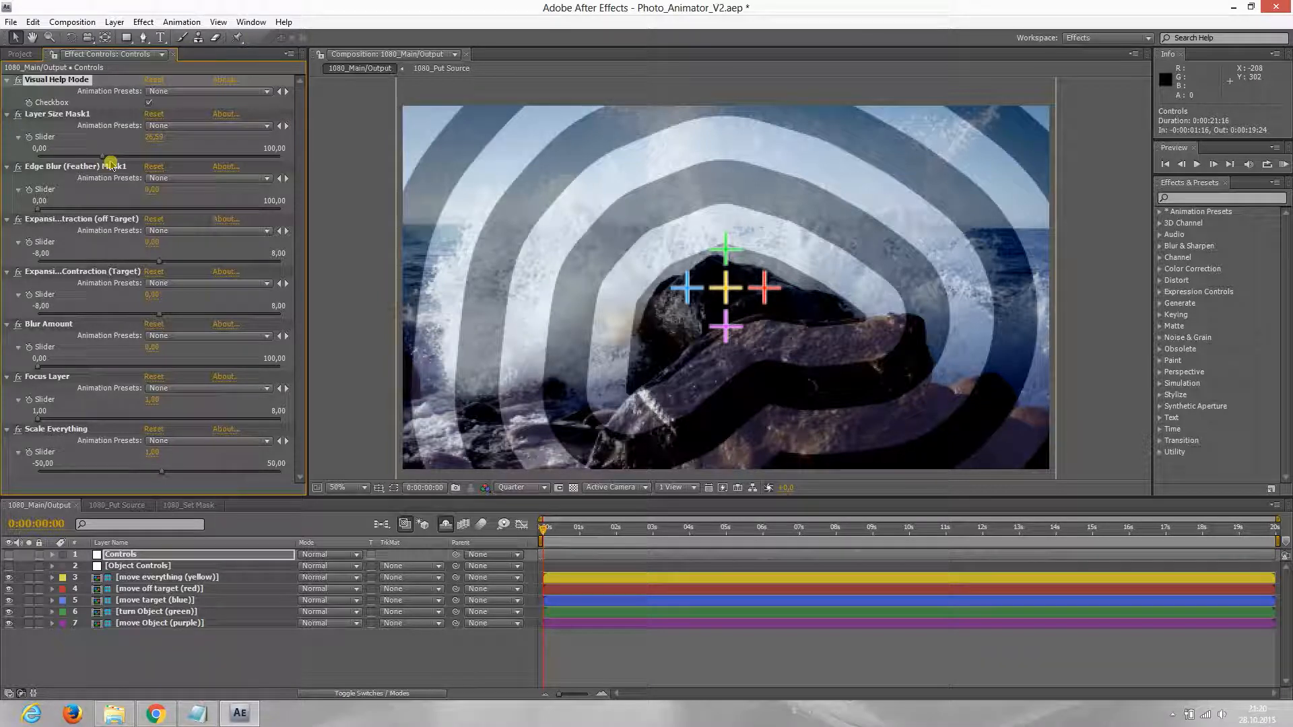
# Set Layer Size Mask1 to about 18 and Edge Blur (Feather) Mask1 to 0, and widen the effect settings area
pyautogui.moveTo(102, 159)
pyautogui.mouseDown()
pyautogui.moveTo(69, 159)
pyautogui.moveTo(95, 159)
pyautogui.moveTo(82, 158)
pyautogui.mouseUp()
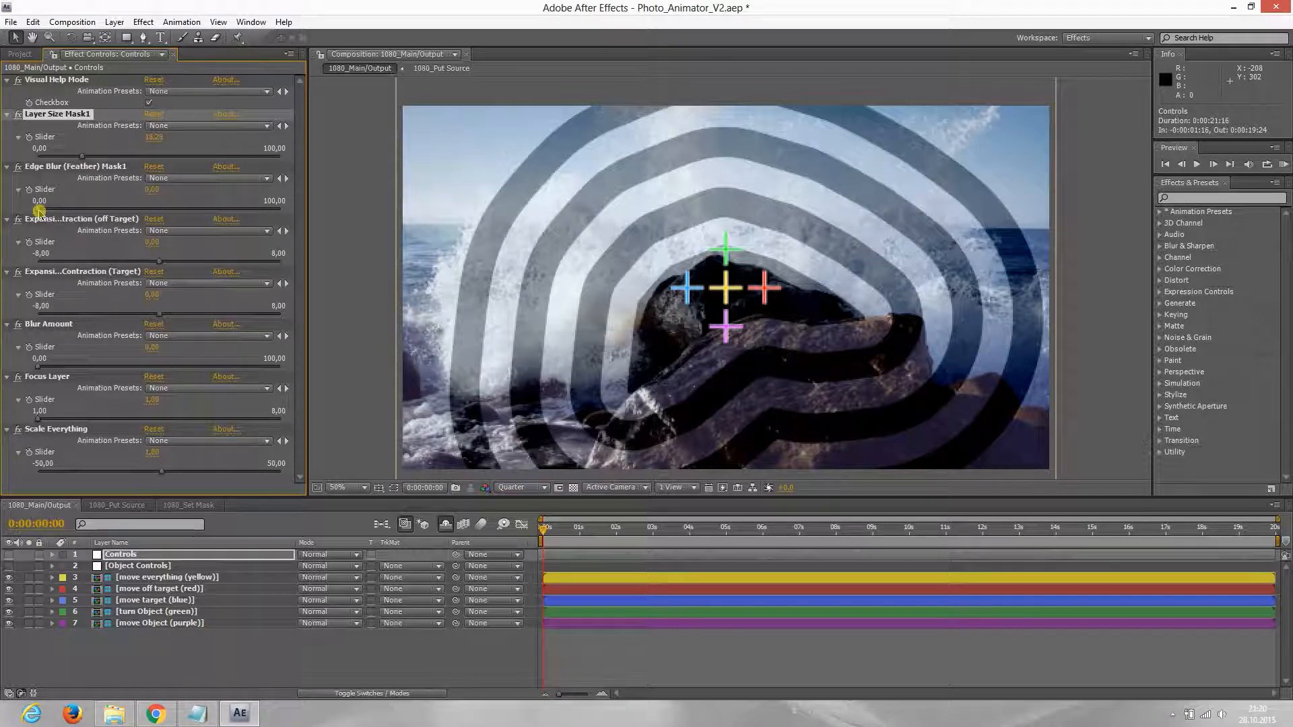
pyautogui.moveTo(39, 211)
pyautogui.mouseDown()
pyautogui.moveTo(262, 211)
pyautogui.moveTo(27, 213)
pyautogui.mouseUp()
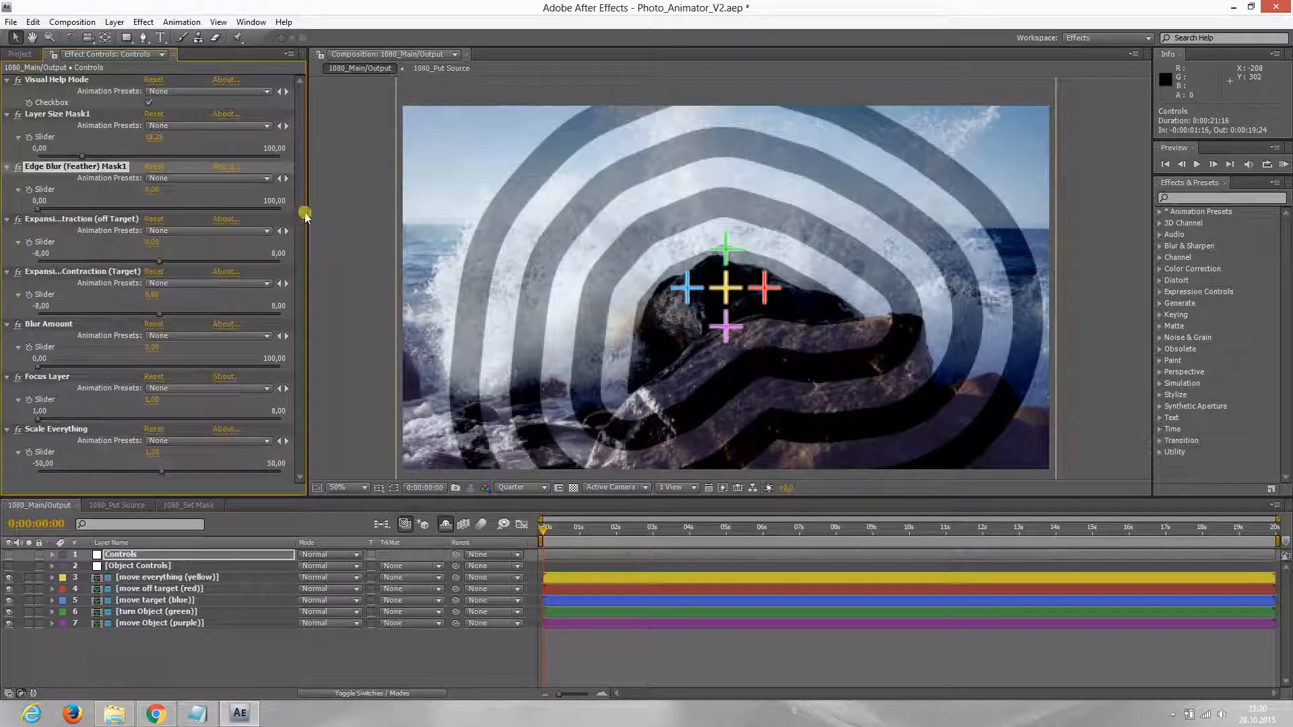
pyautogui.moveTo(311, 214); pyautogui.dragTo(350, 214)
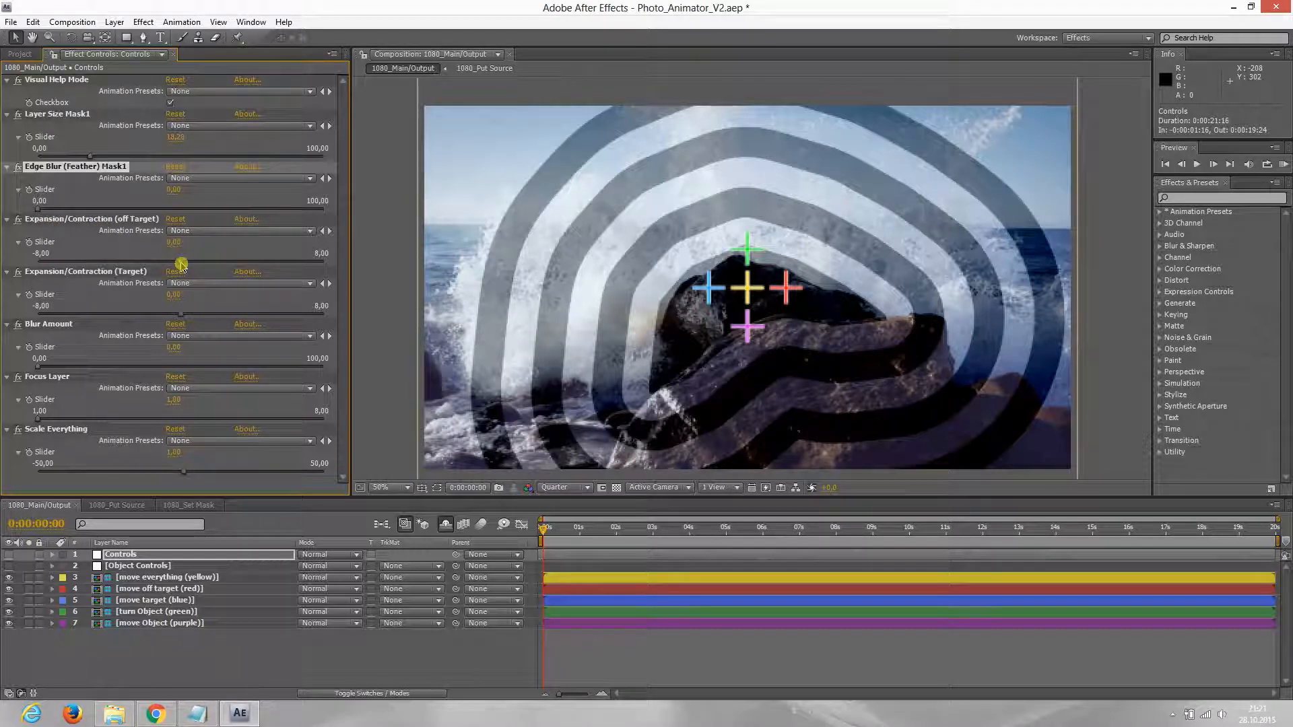
# Try out Expansion/Contraction for off Target and for Target, undoing each change
pyautogui.moveTo(186, 263); pyautogui.dragTo(239, 270)
pyautogui.hotkey('ctrl', 'z')
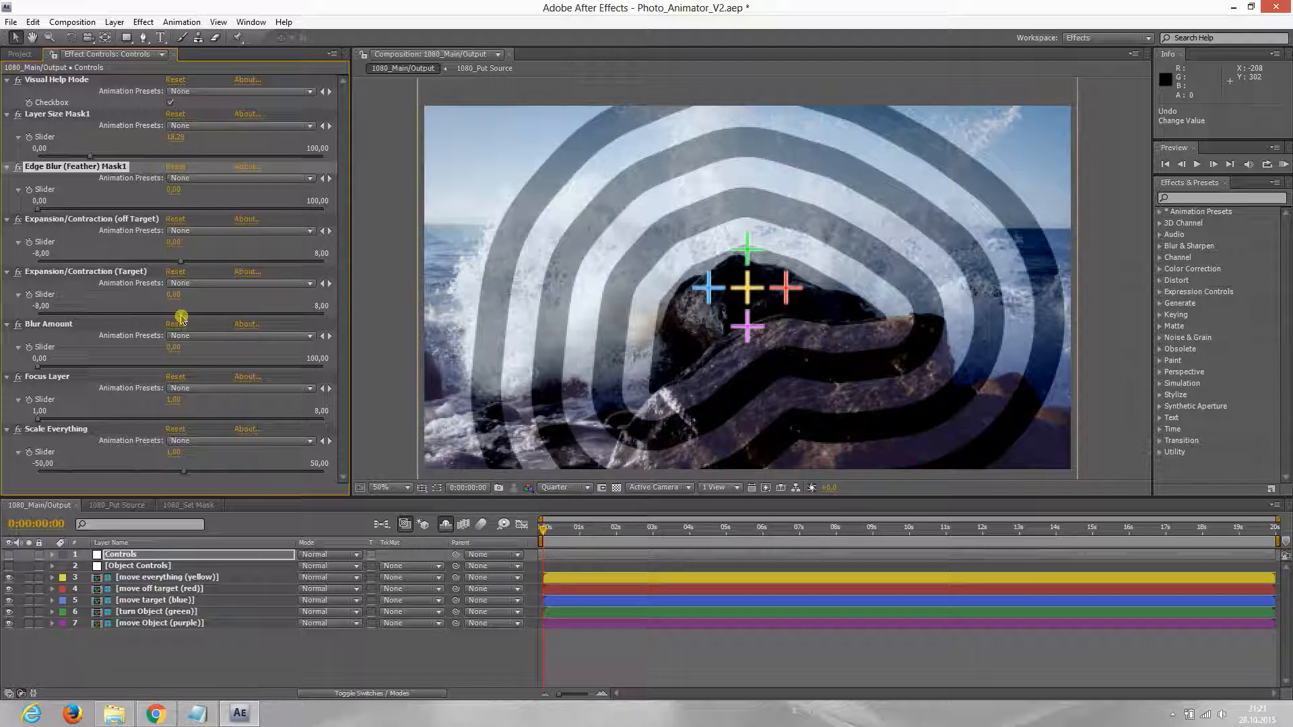
pyautogui.moveTo(180, 315)
pyautogui.mouseDown()
pyautogui.moveTo(124, 320)
pyautogui.moveTo(243, 323)
pyautogui.moveTo(124, 327)
pyautogui.moveTo(239, 323)
pyautogui.moveTo(168, 328)
pyautogui.mouseUp()
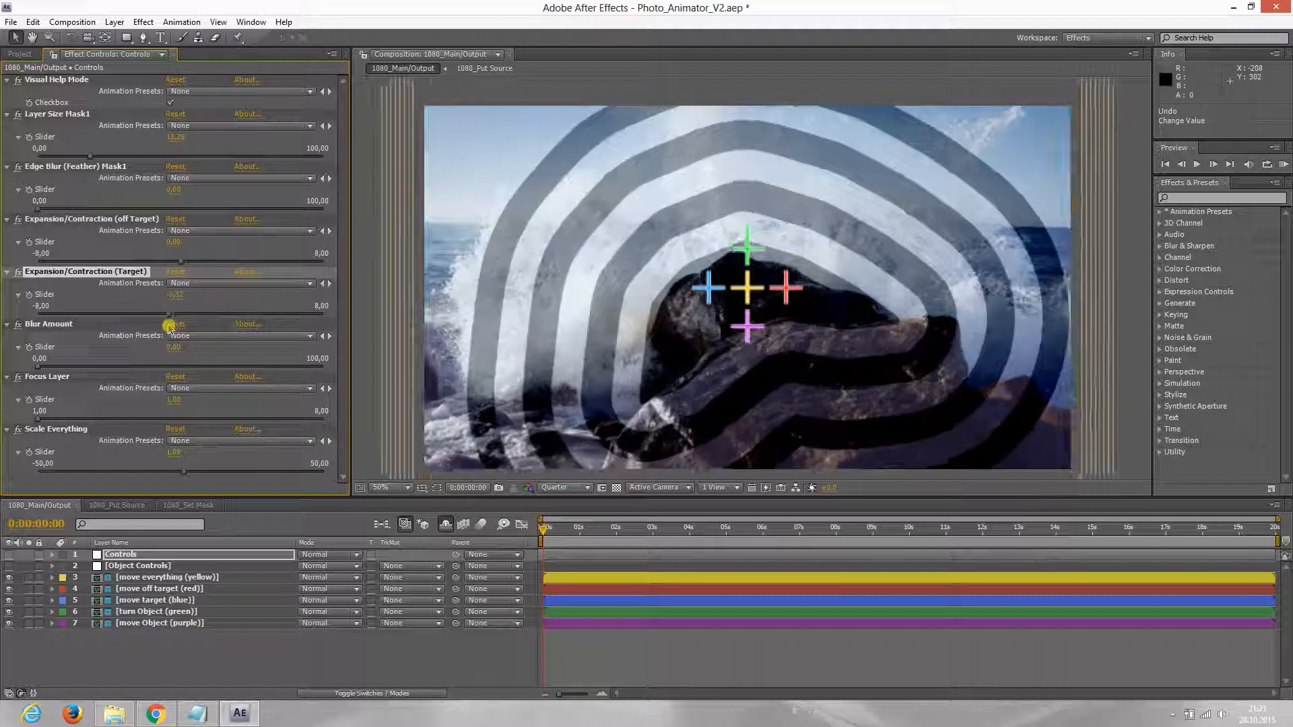
pyautogui.hotkey('ctrl', 'z')
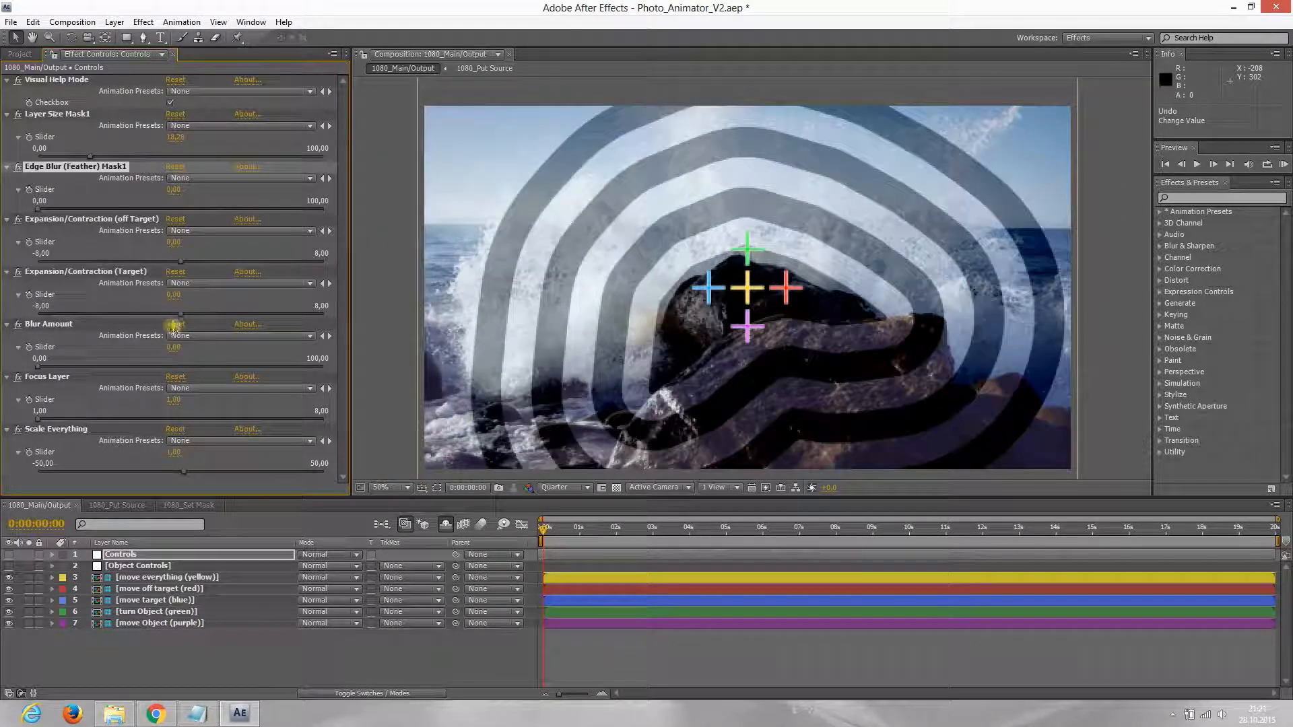
# Raise Blur Amount to about 72 and test Focus Layer at 8 and mid-range before returning it to 1
pyautogui.click(40, 368)
pyautogui.moveTo(44, 369); pyautogui.dragTo(244, 363)
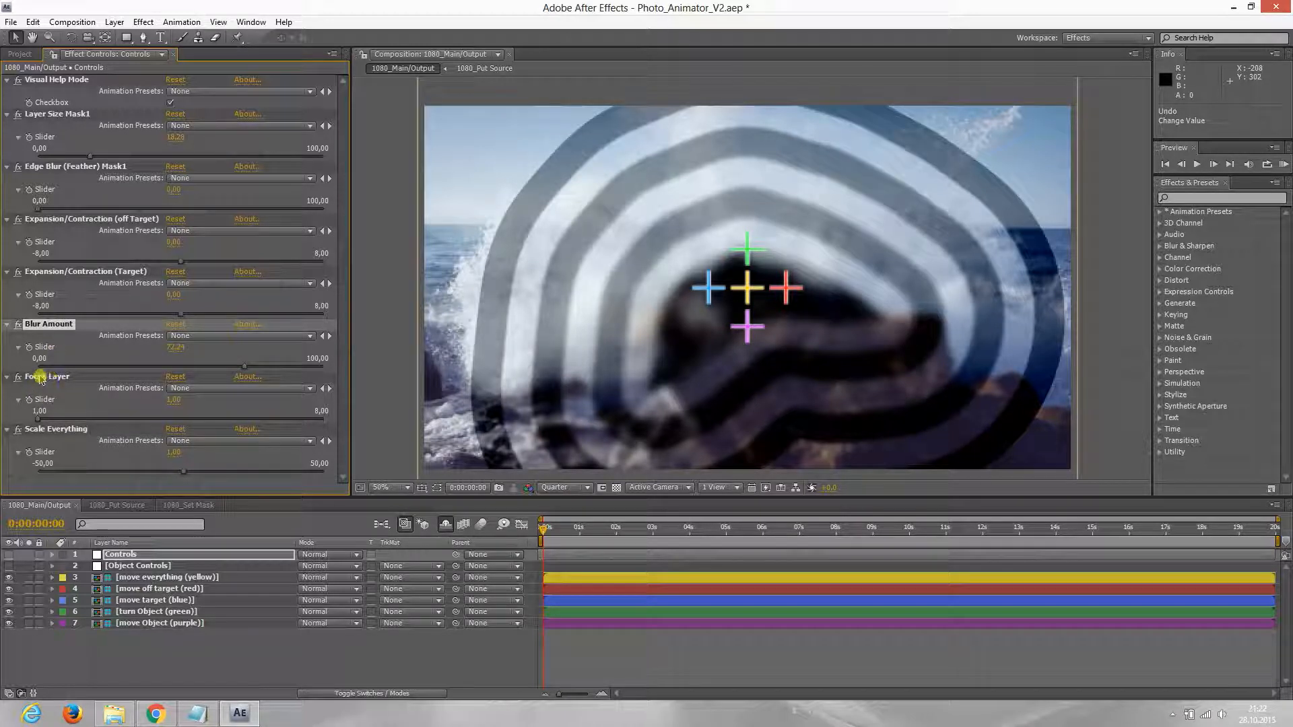
pyautogui.click(37, 421)
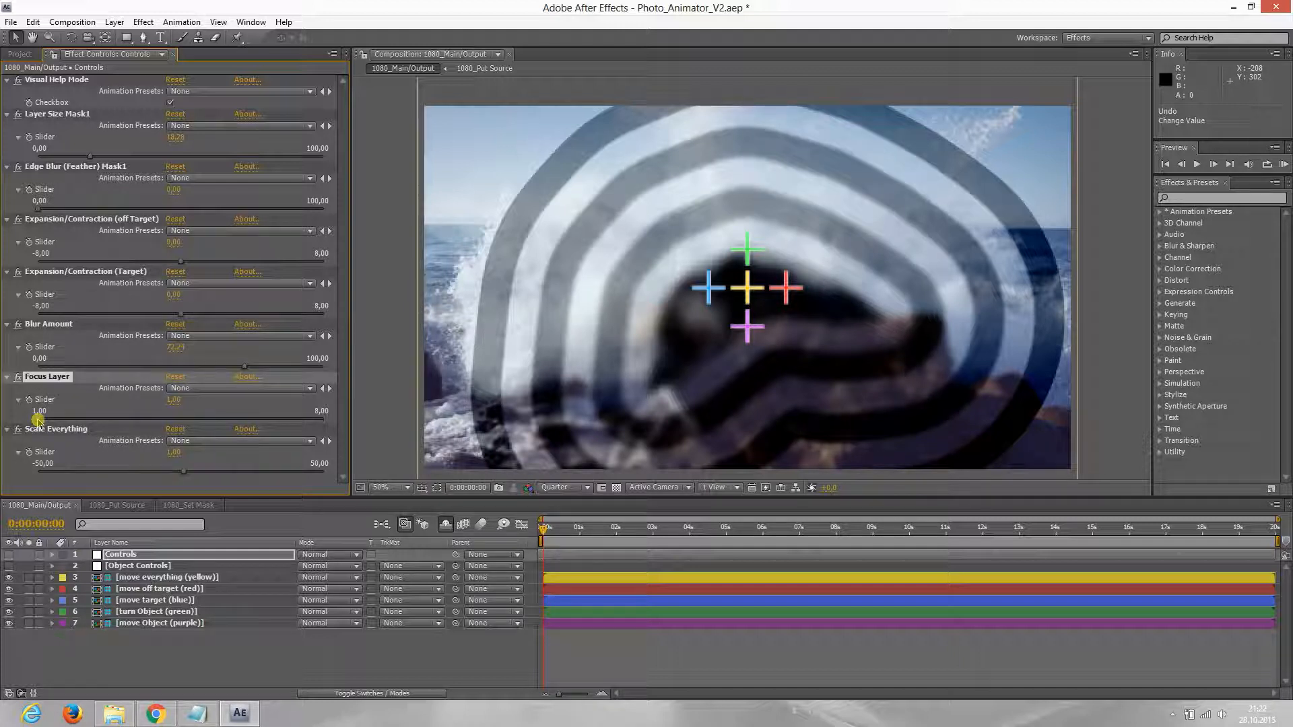
pyautogui.moveTo(39, 420); pyautogui.dragTo(329, 424)
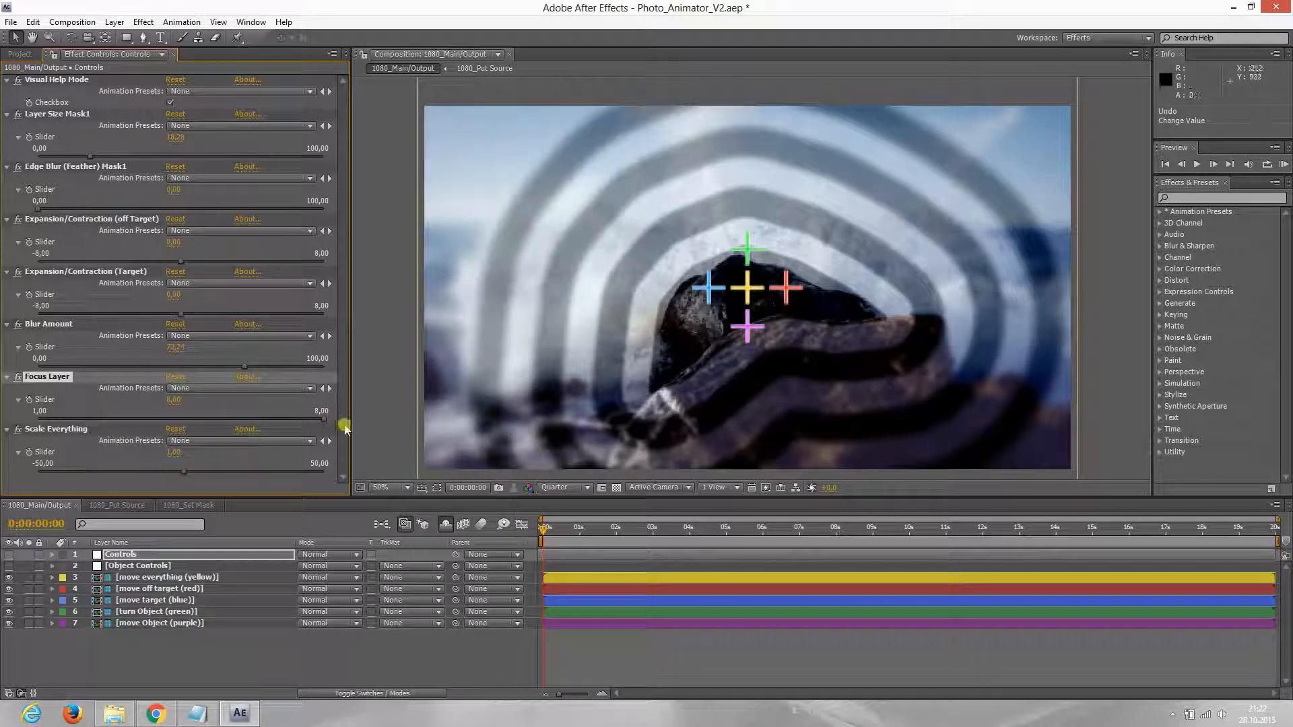
pyautogui.moveTo(319, 420); pyautogui.dragTo(179, 421)
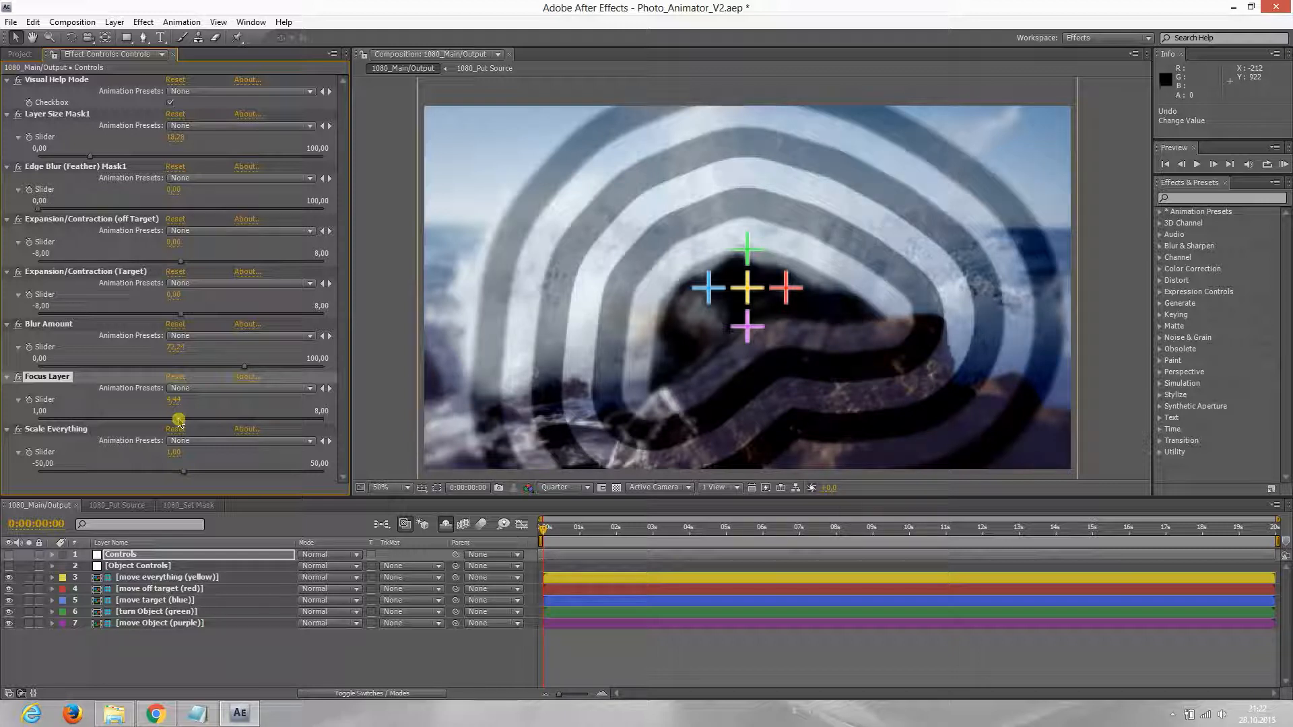
pyautogui.moveTo(179, 421); pyautogui.dragTo(37, 418)
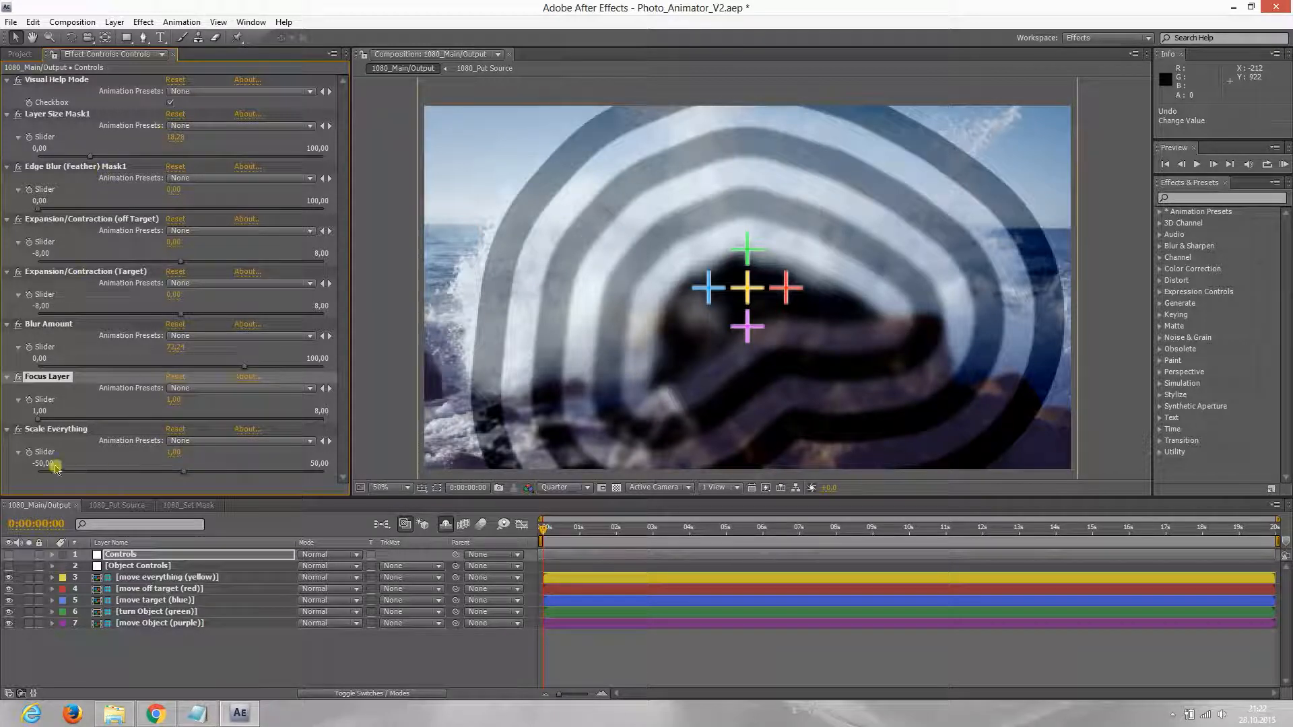
# Try different Scale Everything values and restore the slider to 1
pyautogui.moveTo(185, 475); pyautogui.dragTo(157, 474)
pyautogui.moveTo(201, 474)
pyautogui.mouseDown()
pyautogui.moveTo(243, 471)
pyautogui.moveTo(194, 476)
pyautogui.mouseUp()
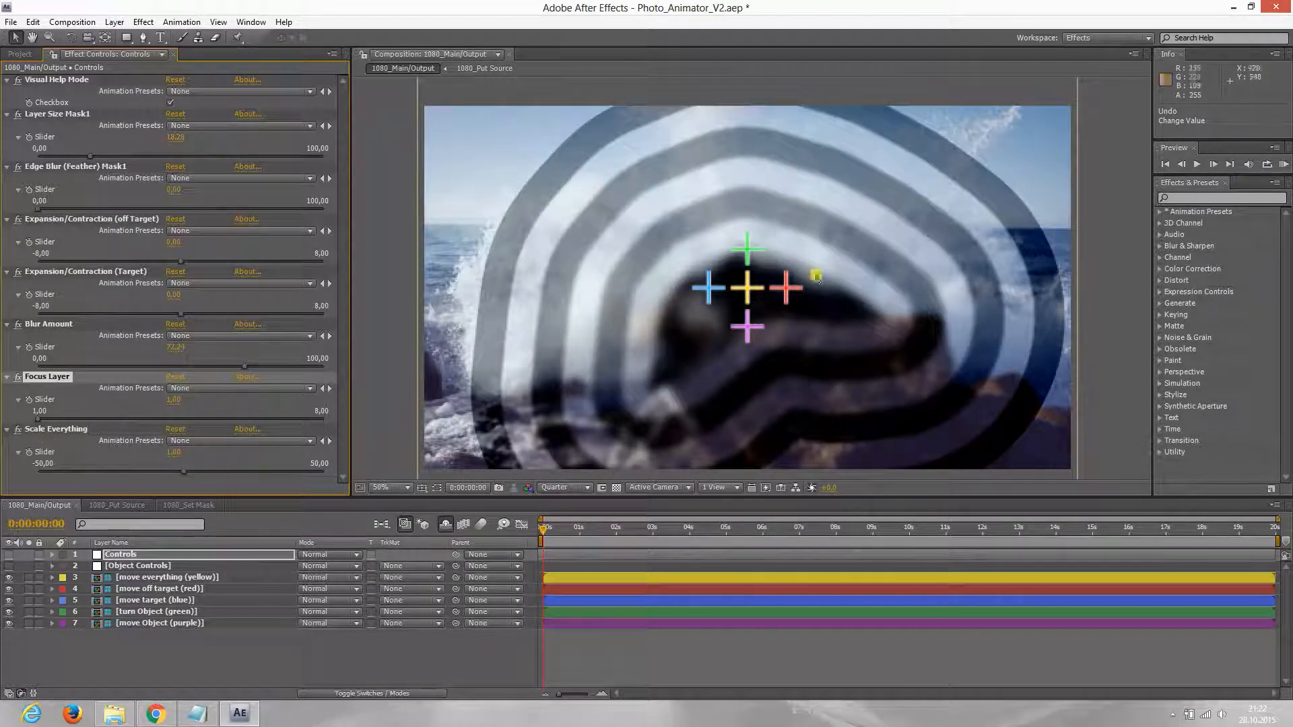
# Try moving the yellow move everything cross and the blue move target cross, undoing each move
pyautogui.moveTo(751, 295); pyautogui.dragTo(751, 282)
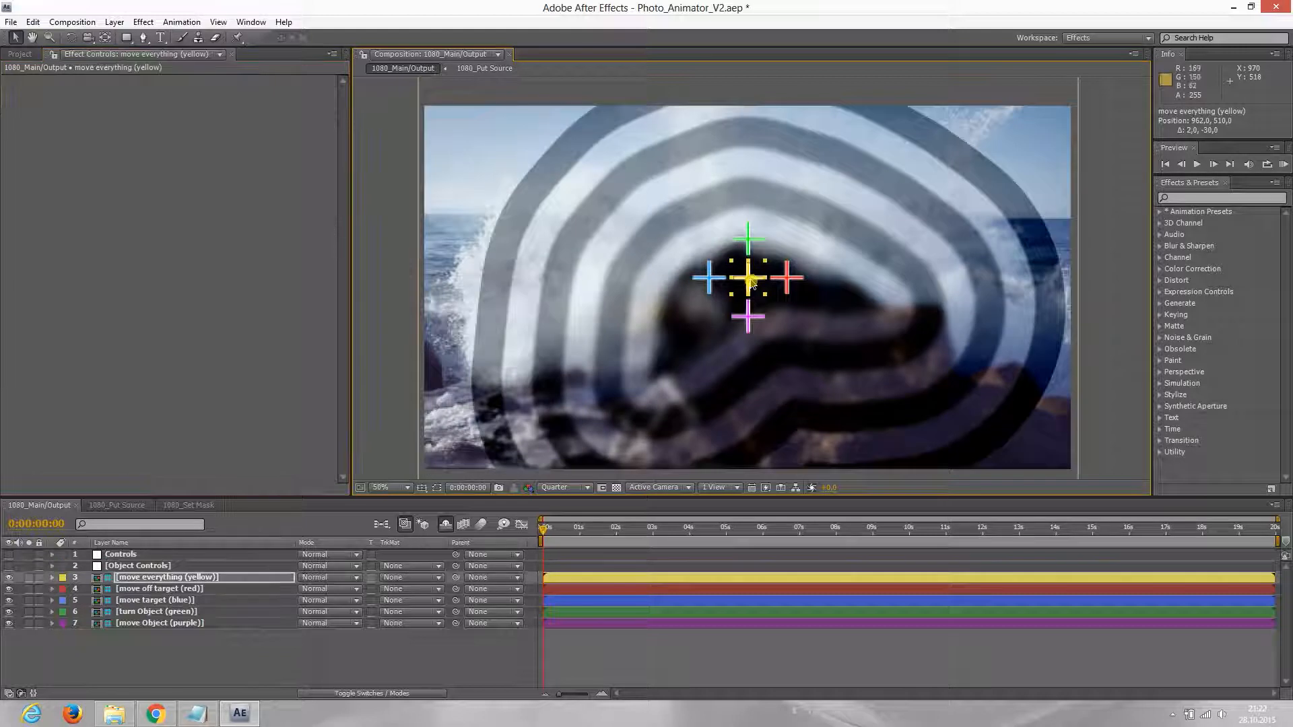
pyautogui.hotkey('ctrl', 'z')
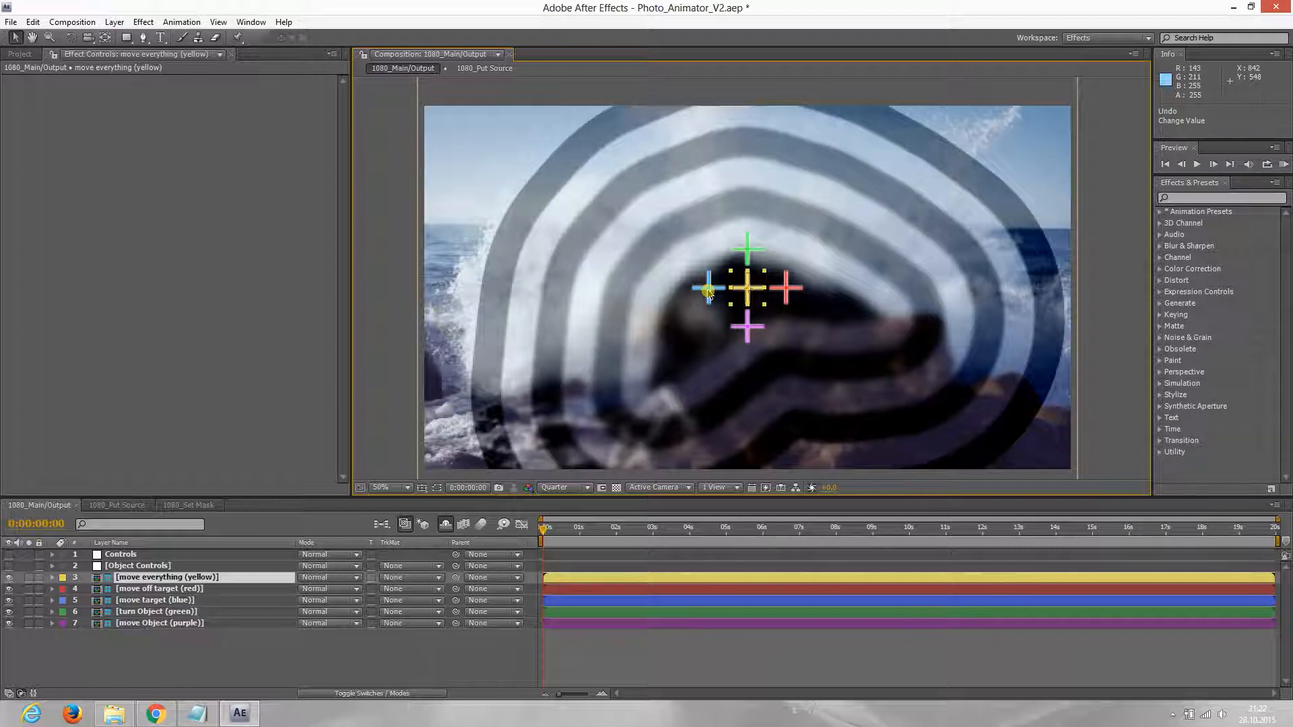
pyautogui.moveTo(707, 291)
pyautogui.mouseDown()
pyautogui.moveTo(677, 283)
pyautogui.moveTo(720, 246)
pyautogui.moveTo(729, 315)
pyautogui.moveTo(652, 315)
pyautogui.moveTo(659, 244)
pyautogui.moveTo(760, 259)
pyautogui.moveTo(661, 307)
pyautogui.moveTo(712, 248)
pyautogui.moveTo(688, 314)
pyautogui.moveTo(728, 291)
pyautogui.moveTo(695, 268)
pyautogui.moveTo(683, 294)
pyautogui.mouseUp()
pyautogui.hotkey('ctrl', 'z')
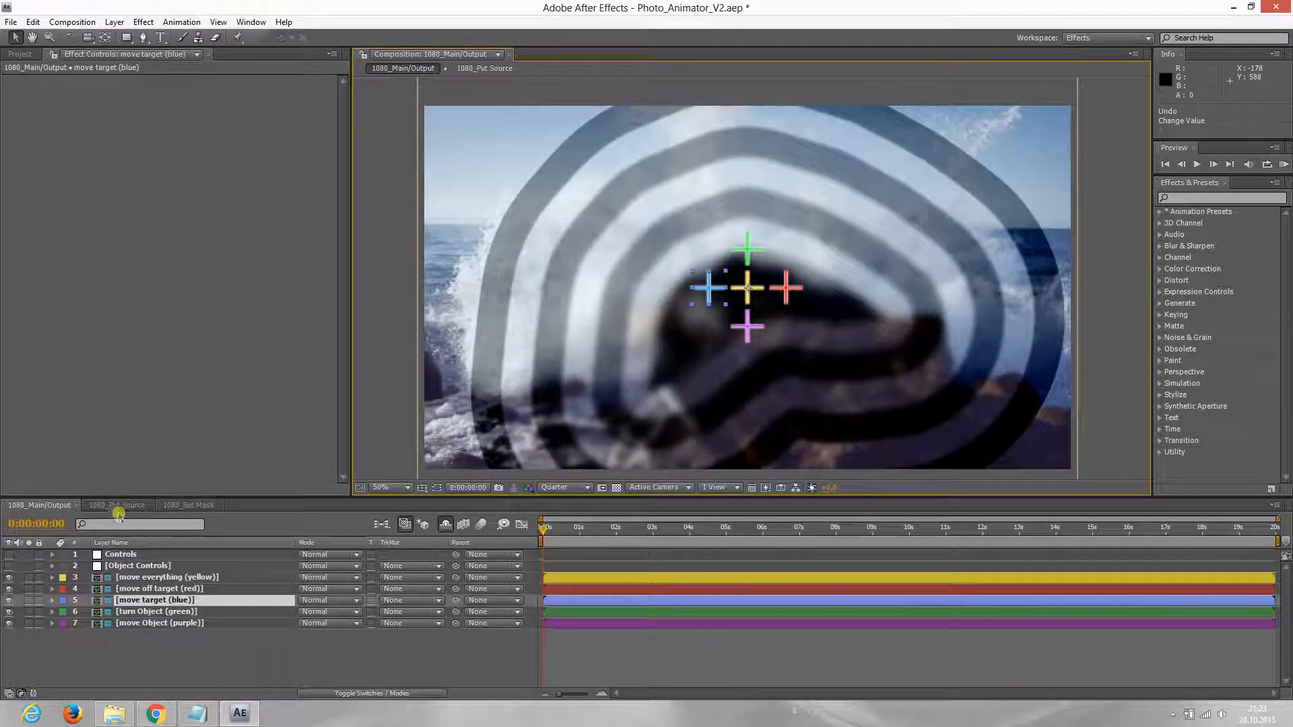
# Set Blur Amount on the Controls layer to 0
pyautogui.click(126, 555)
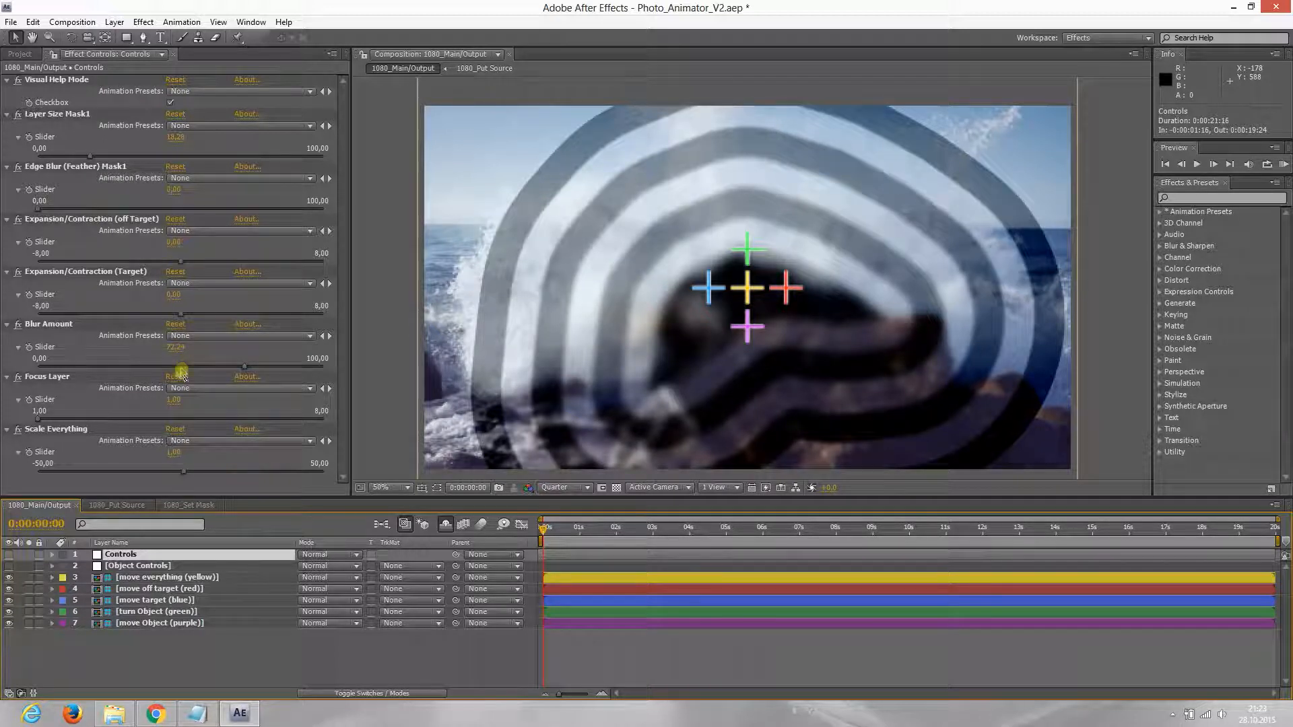
pyautogui.moveTo(244, 371); pyautogui.dragTo(22, 366)
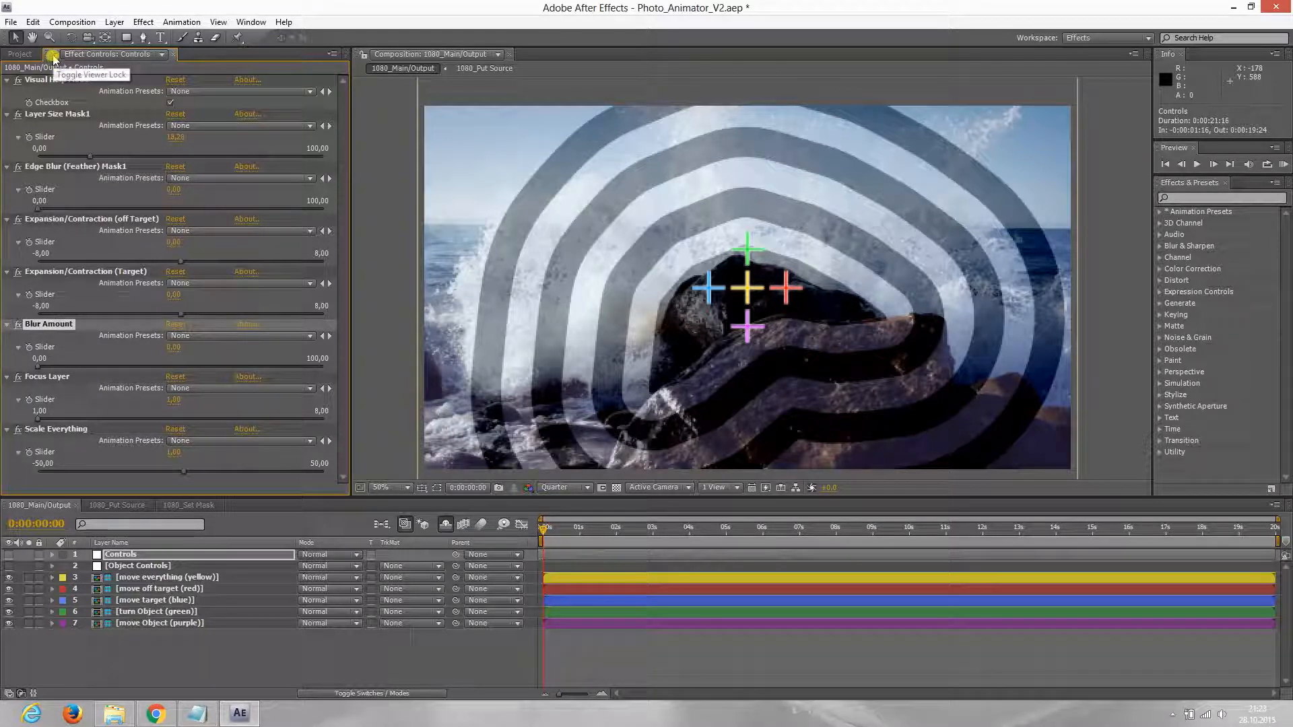
# Try moving the blue move target cross and the red move off target cross, undoing each move
pyautogui.moveTo(691, 294); pyautogui.dragTo(679, 296)
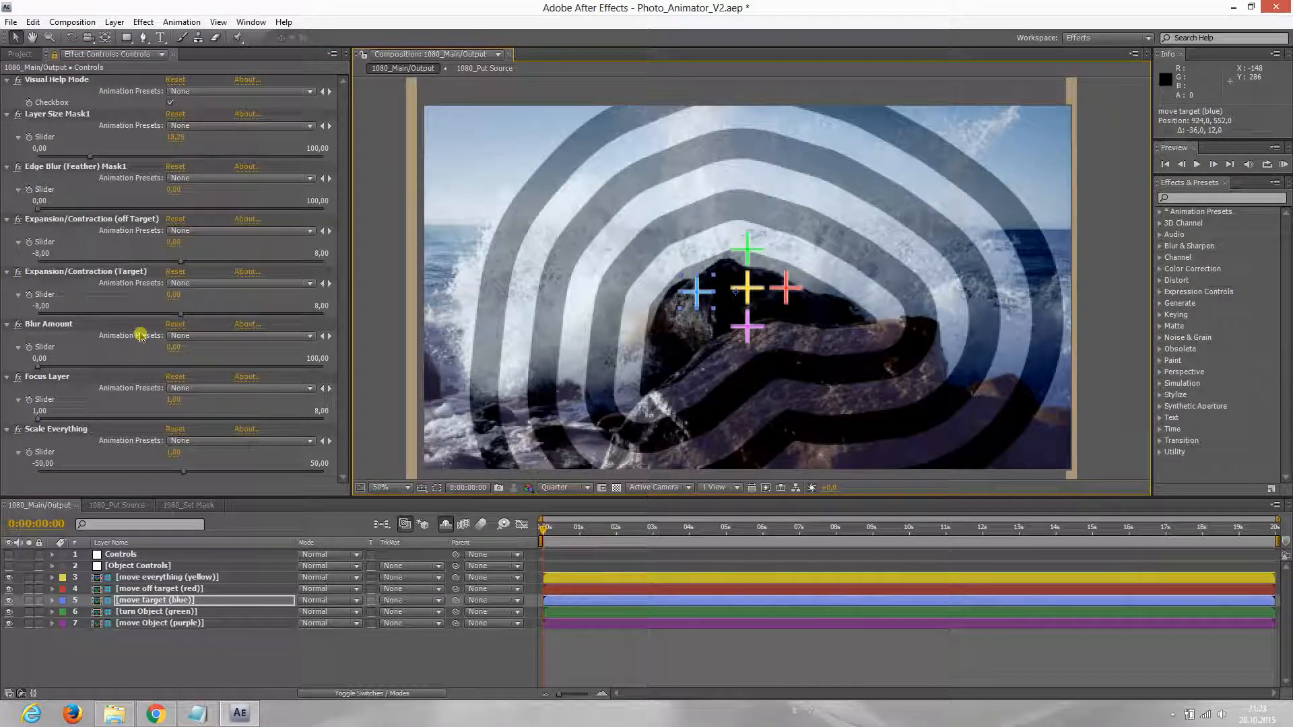
pyautogui.hotkey('ctrl', 'z')
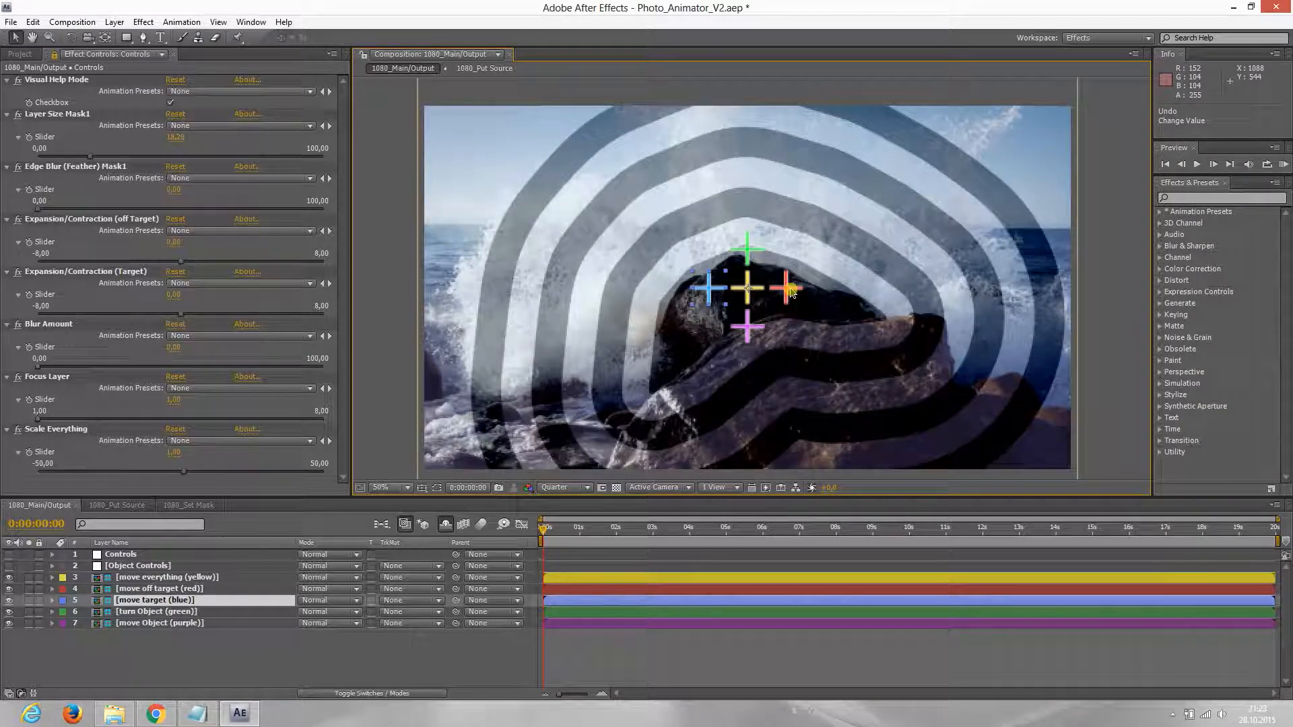
pyautogui.moveTo(781, 299); pyautogui.dragTo(808, 277)
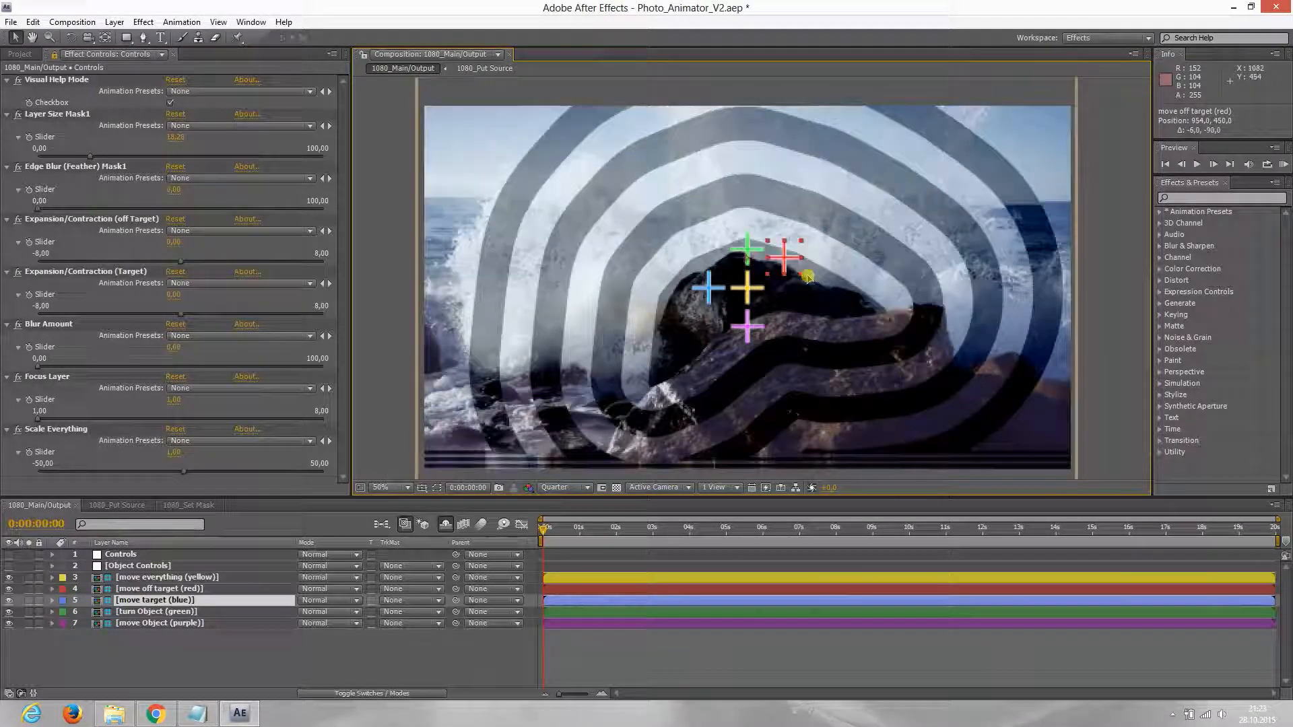
pyautogui.hotkey('ctrl', 'z')
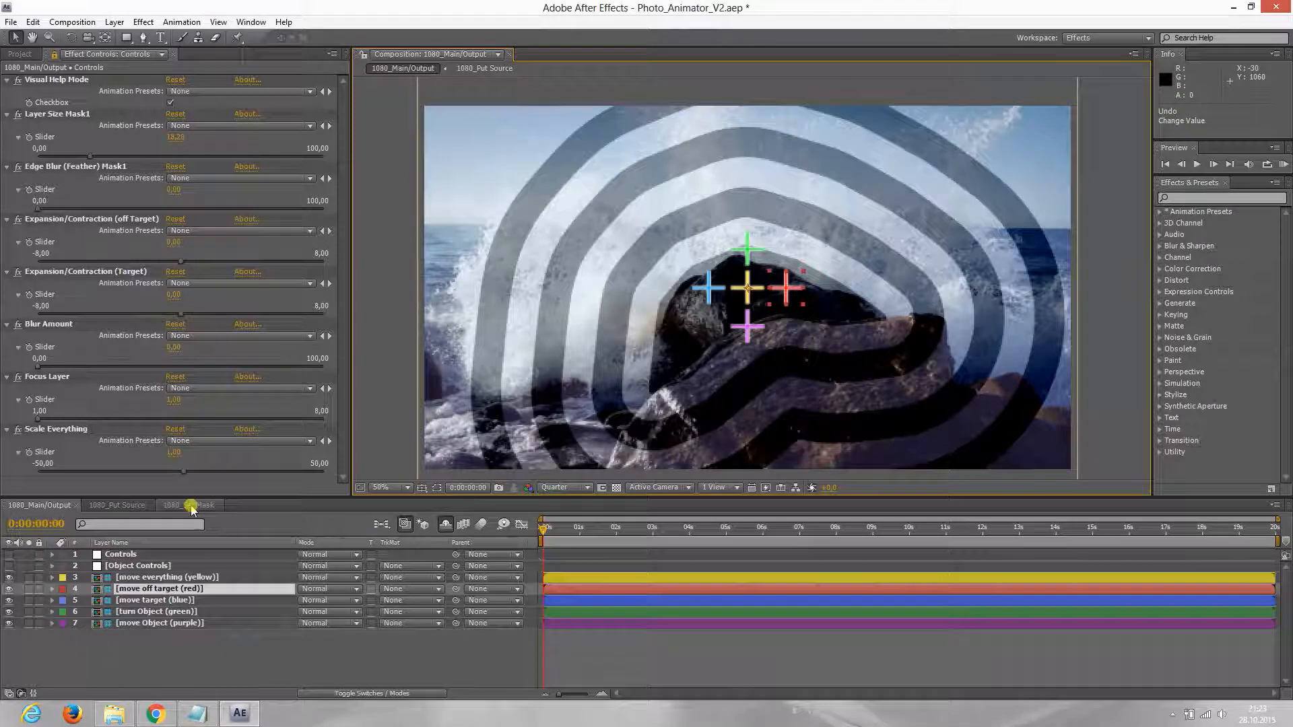
# In the 1080_Set Mask composition, draw a second closed Pen mask around the large front rock on the MASK layer
pyautogui.click(192, 507)
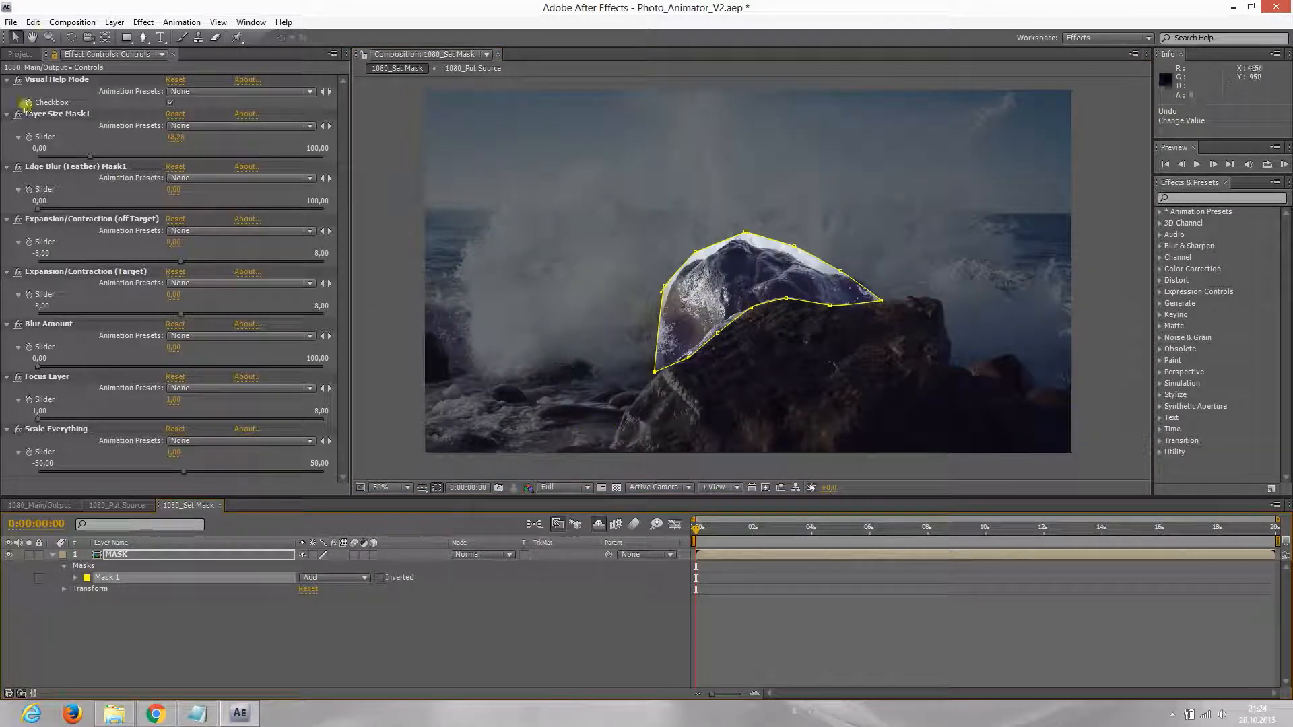
pyautogui.click(143, 37)
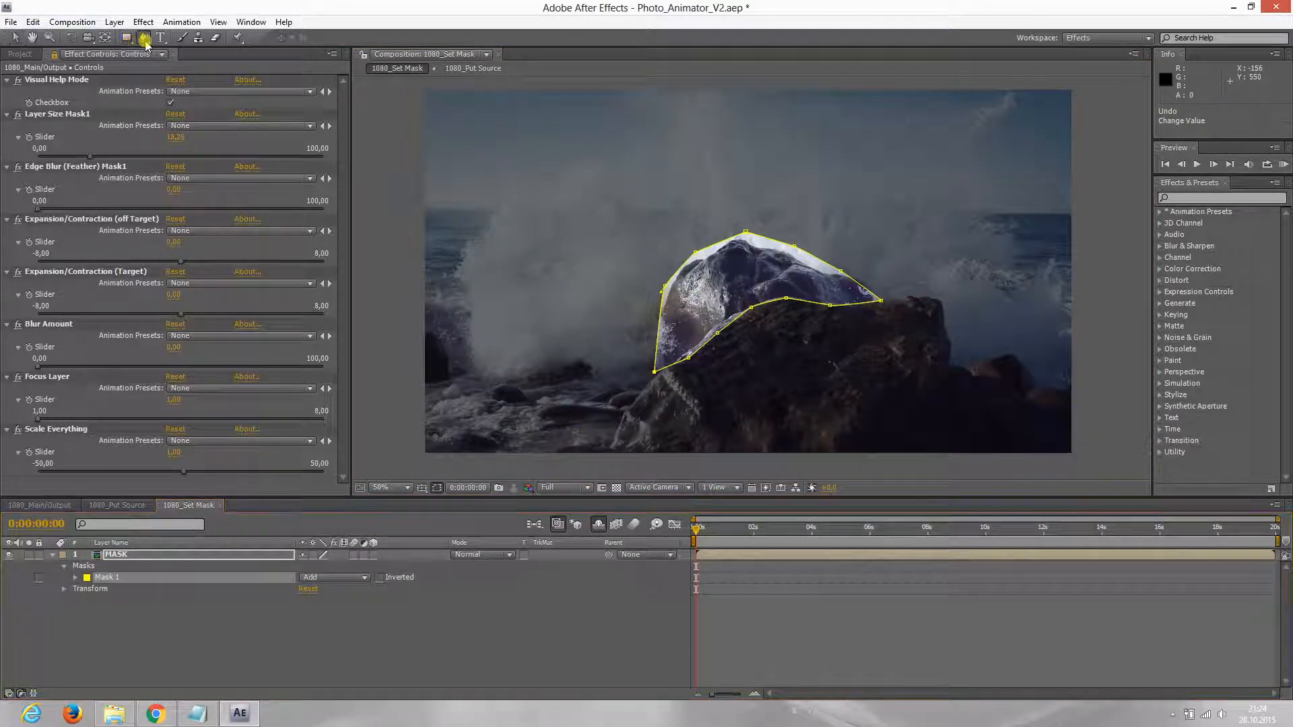
pyautogui.click(607, 455)
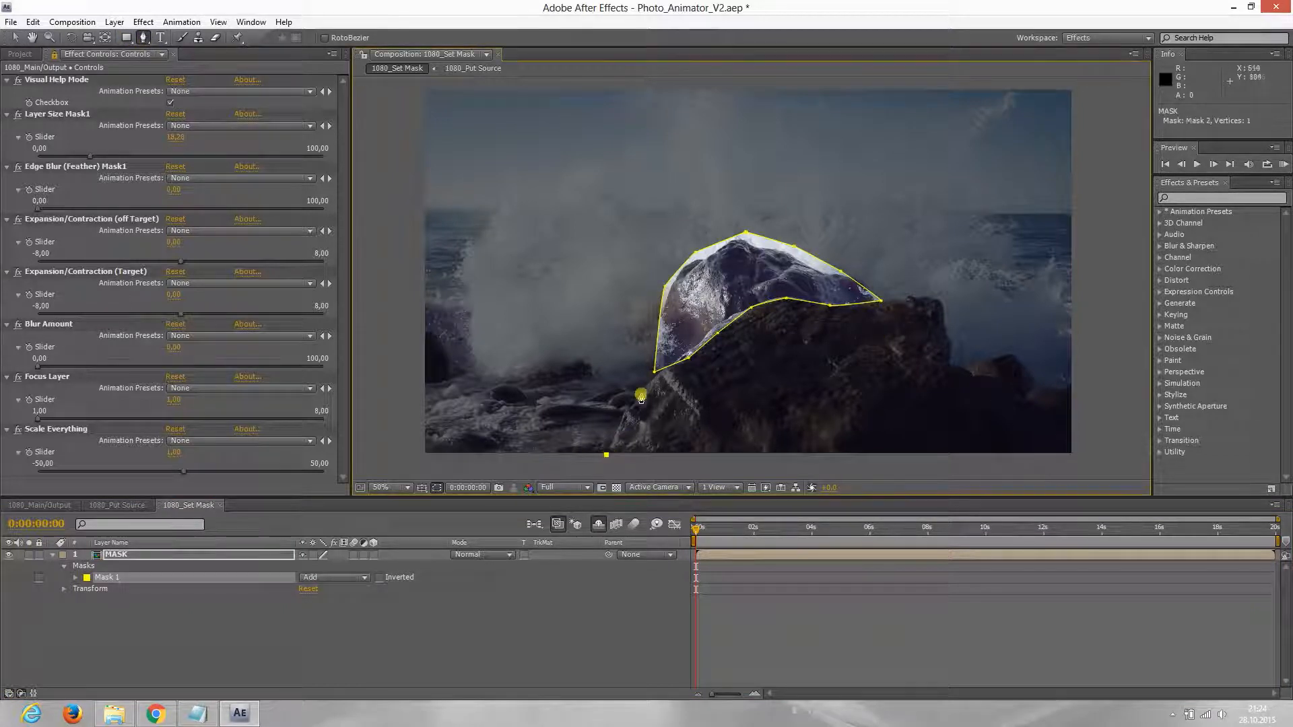
pyautogui.click(657, 375)
pyautogui.click(733, 314)
pyautogui.click(849, 302)
pyautogui.click(934, 297)
pyautogui.click(950, 343)
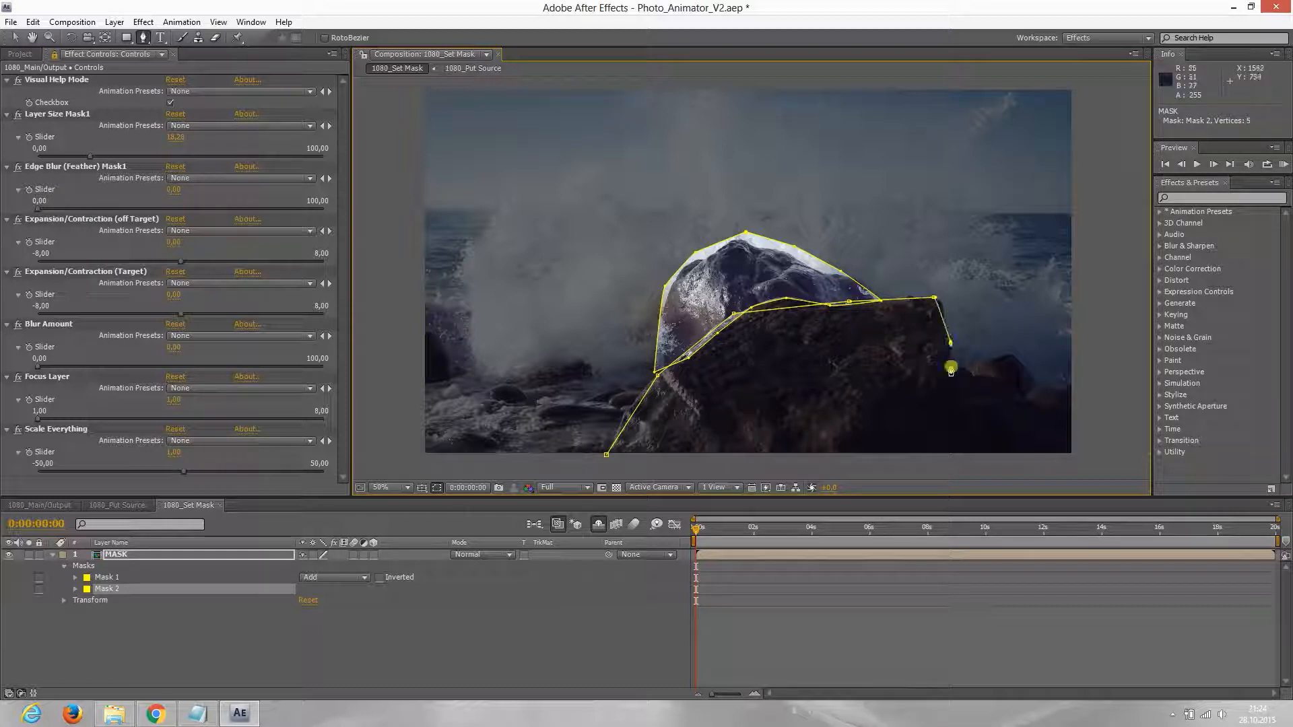
pyautogui.click(966, 376)
pyautogui.click(978, 408)
pyautogui.click(978, 469)
pyautogui.click(647, 473)
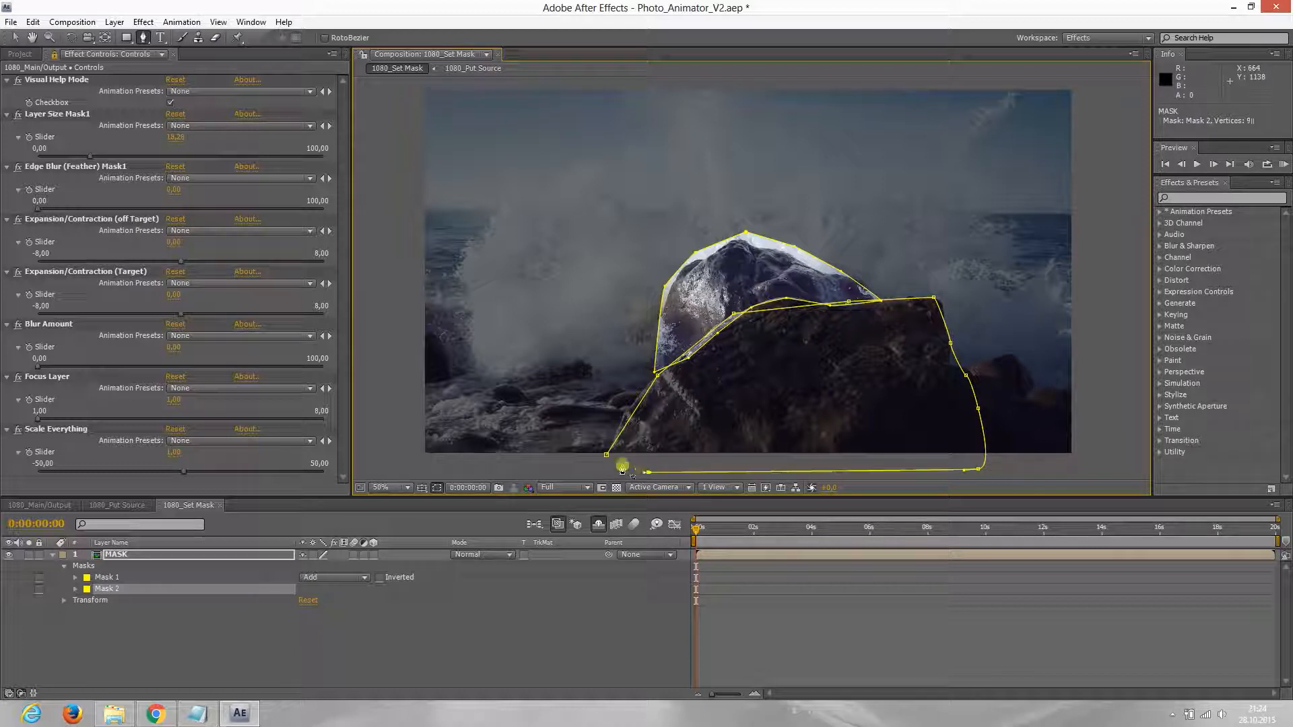
pyautogui.click(606, 460)
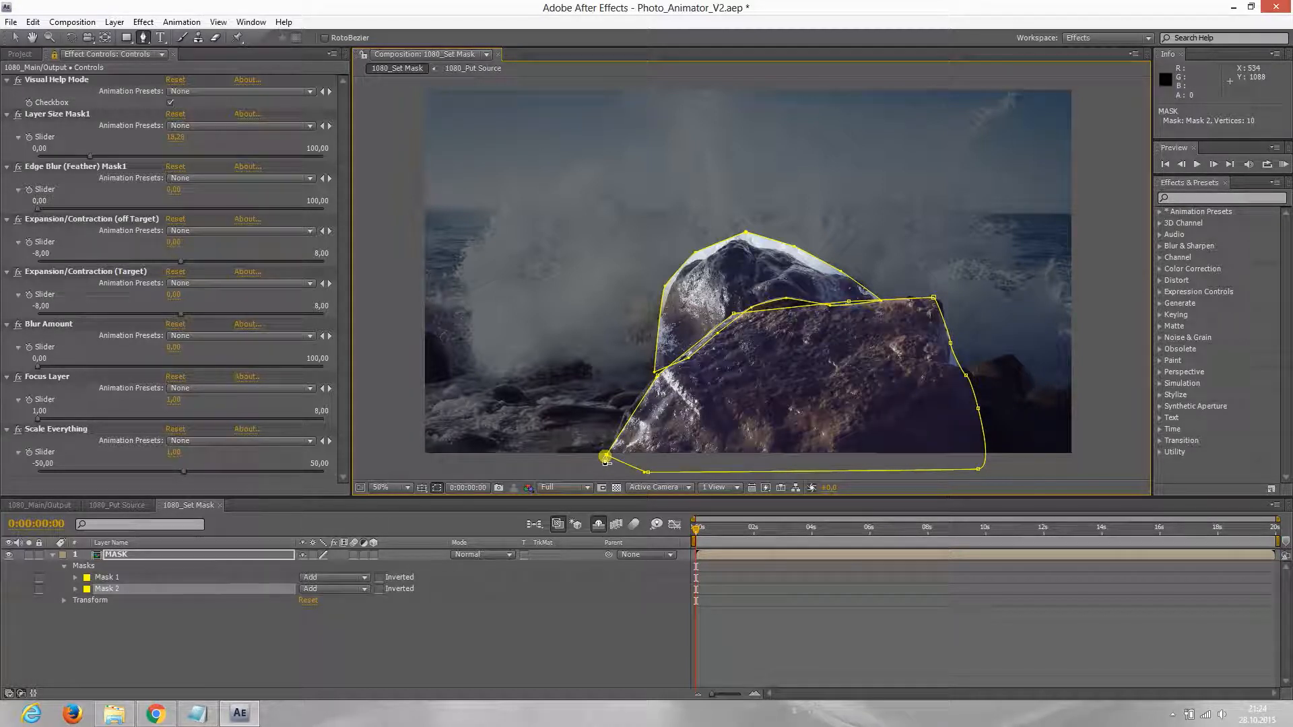
# In 1080_Main/Output, show the Object Controls layer's effects and raise Object Layer Size to about 26
pyautogui.click(117, 505)
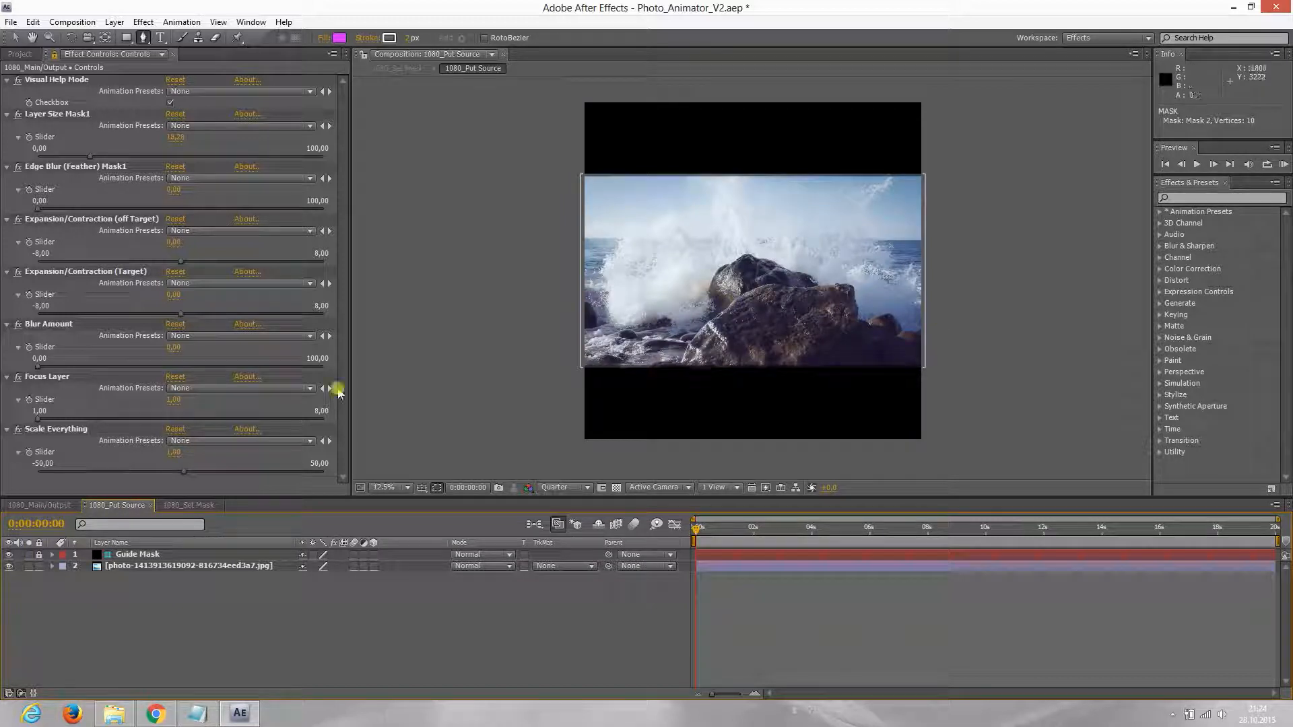
pyautogui.click(39, 506)
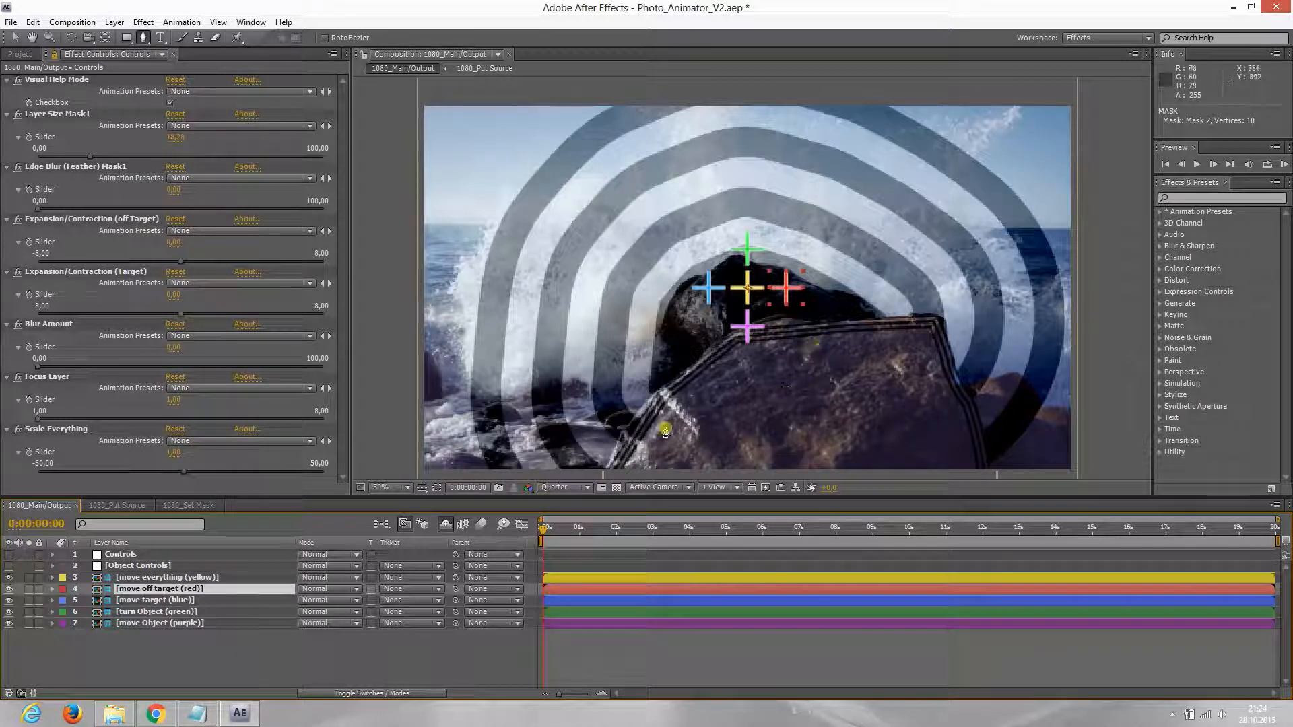
pyautogui.click(126, 569)
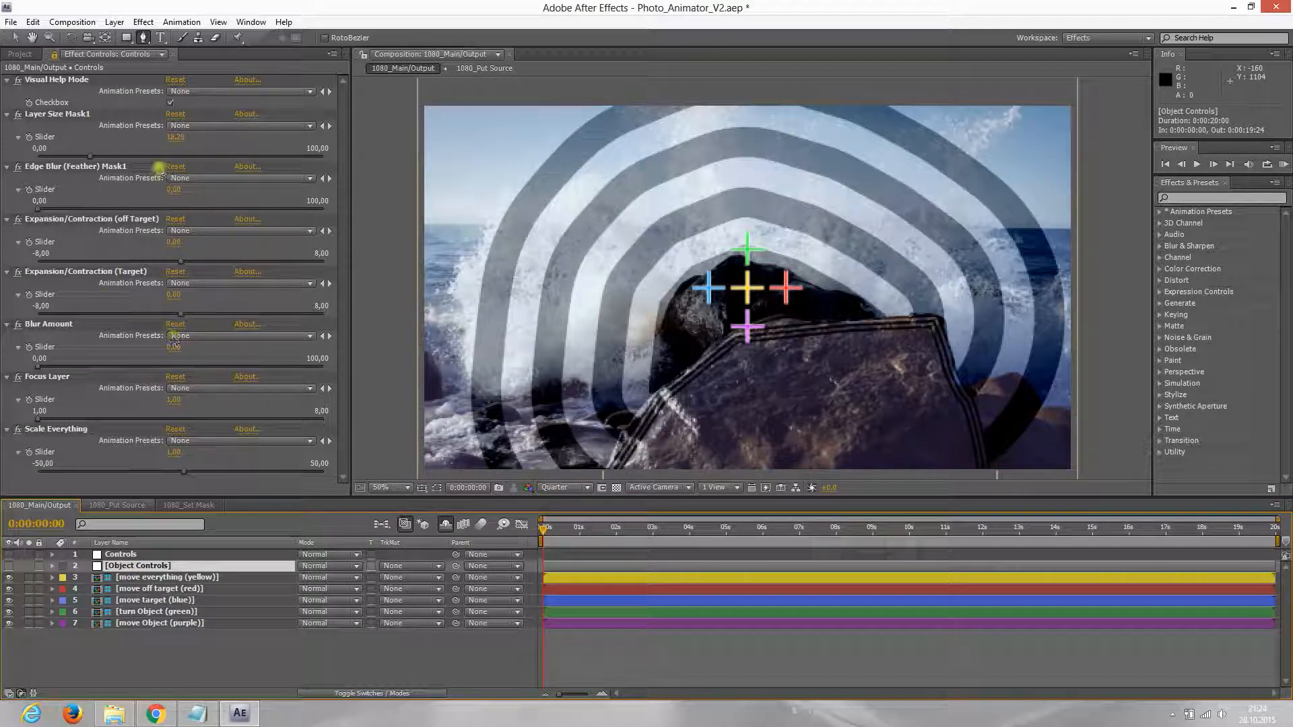
pyautogui.click(53, 55)
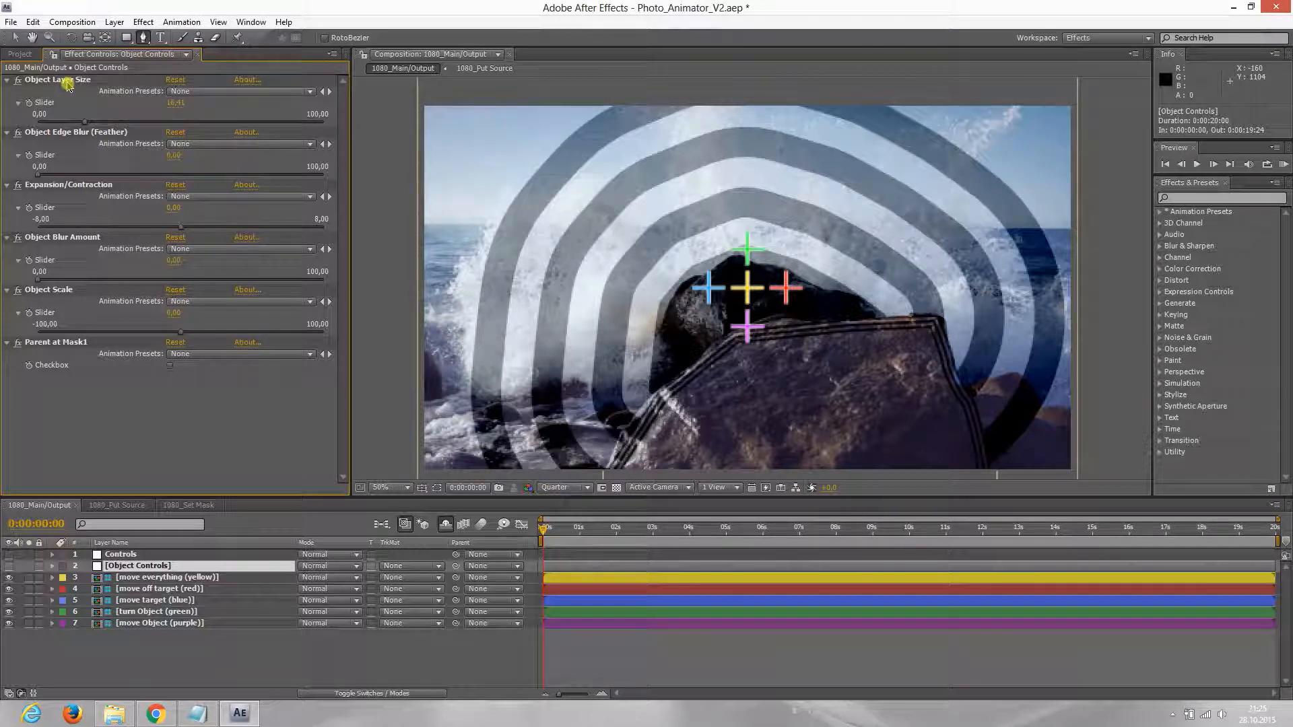
pyautogui.moveTo(91, 124)
pyautogui.mouseDown()
pyautogui.moveTo(189, 128)
pyautogui.moveTo(109, 134)
pyautogui.mouseUp()
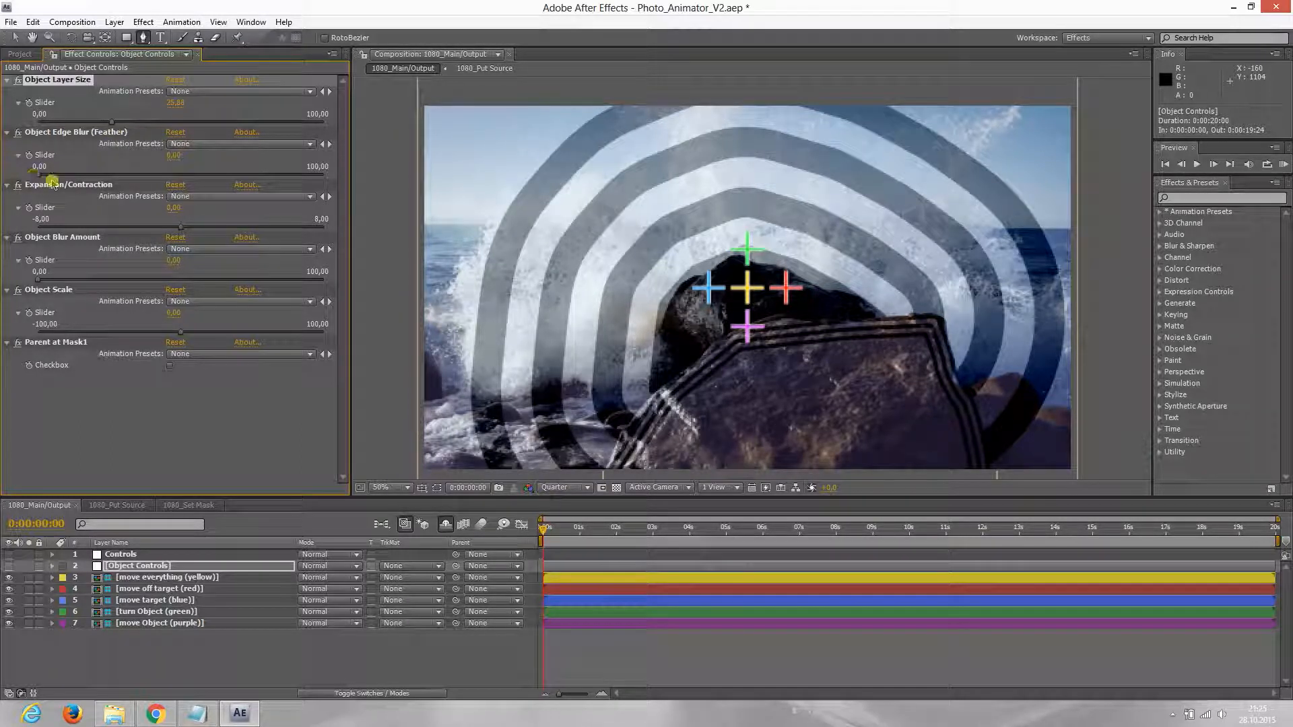
# Try different Object Edge Blur (Feather) and Expansion/Contraction values on Object Controls, restoring both to 0
pyautogui.moveTo(41, 175); pyautogui.dragTo(220, 177)
pyautogui.moveTo(110, 177); pyautogui.dragTo(23, 176)
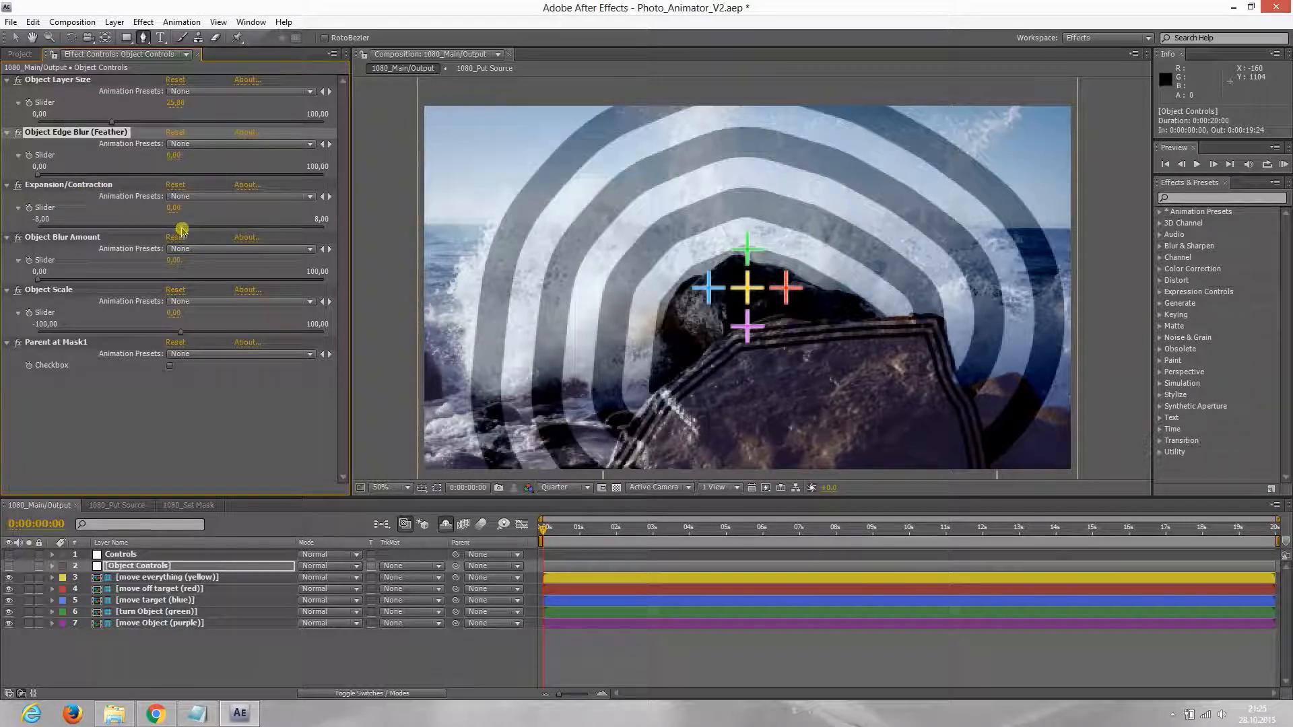
pyautogui.moveTo(181, 228)
pyautogui.mouseDown()
pyautogui.moveTo(139, 227)
pyautogui.moveTo(192, 229)
pyautogui.moveTo(170, 233)
pyautogui.mouseUp()
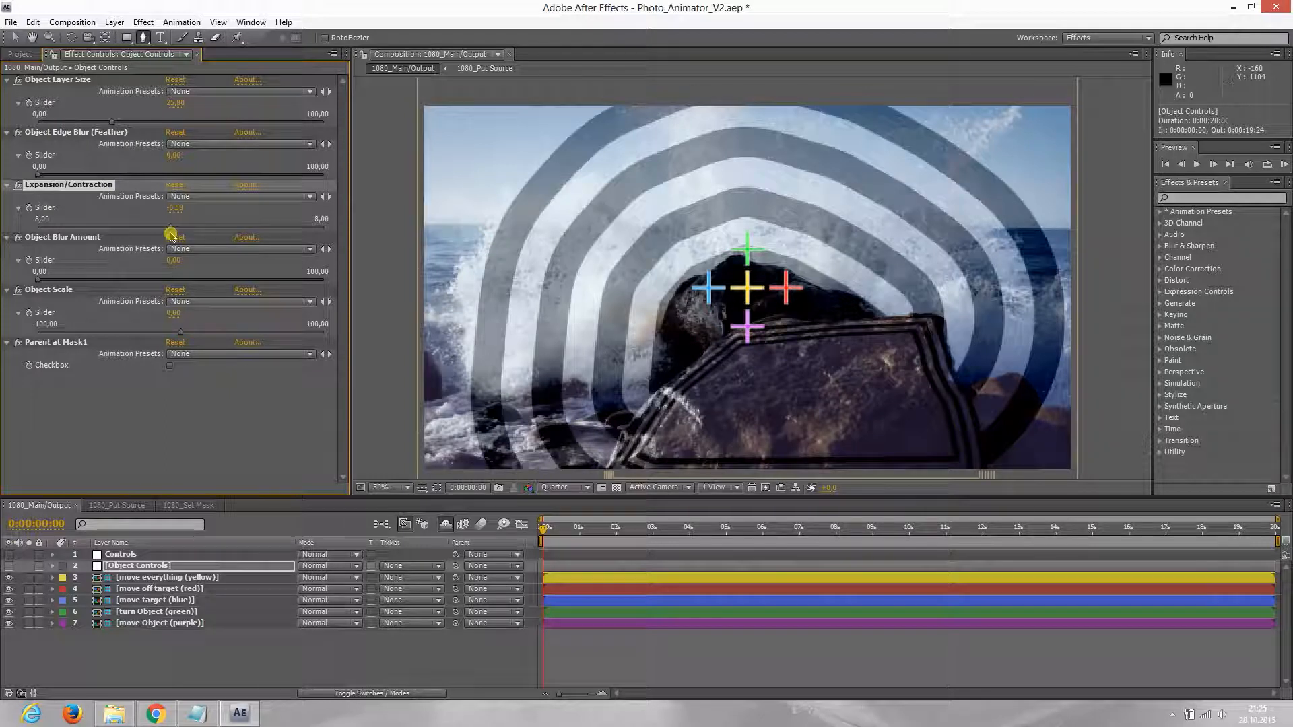
pyautogui.hotkey('ctrl', 'z')
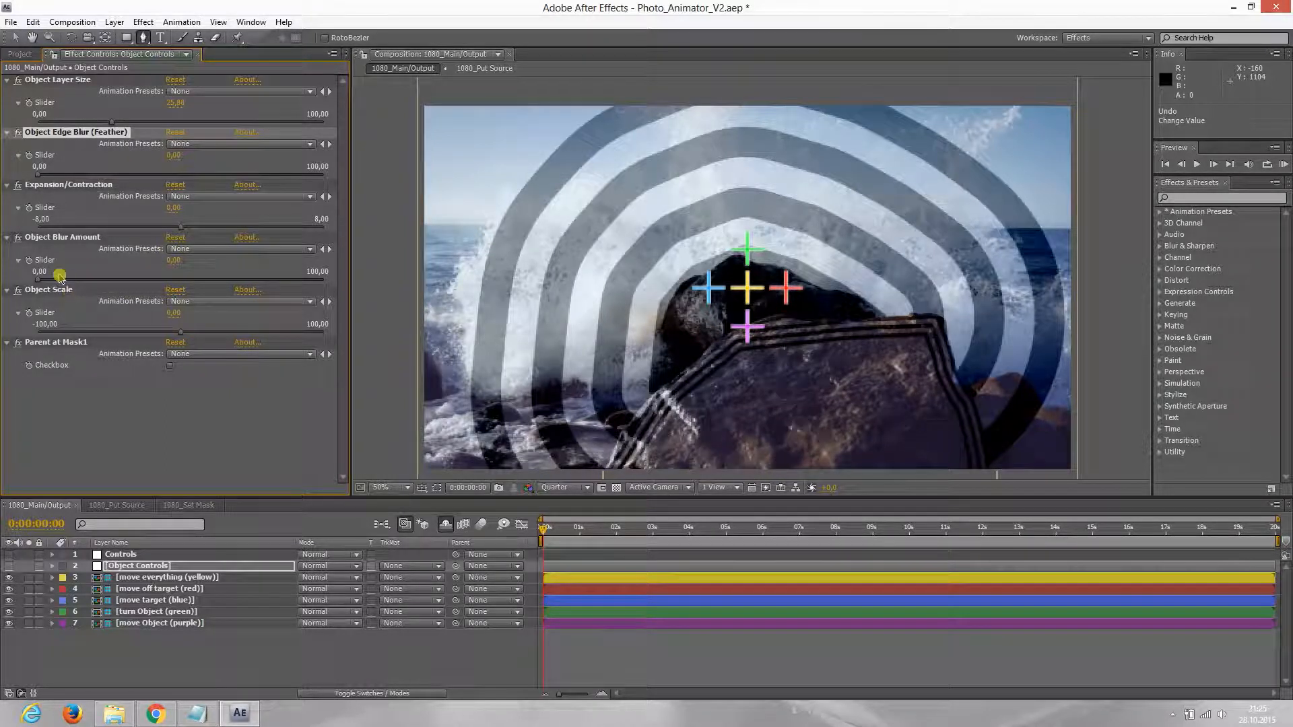
# Try the Object Blur Amount and Object Scale sliders, restoring both to 0
pyautogui.moveTo(41, 282)
pyautogui.mouseDown()
pyautogui.moveTo(193, 281)
pyautogui.moveTo(21, 288)
pyautogui.mouseUp()
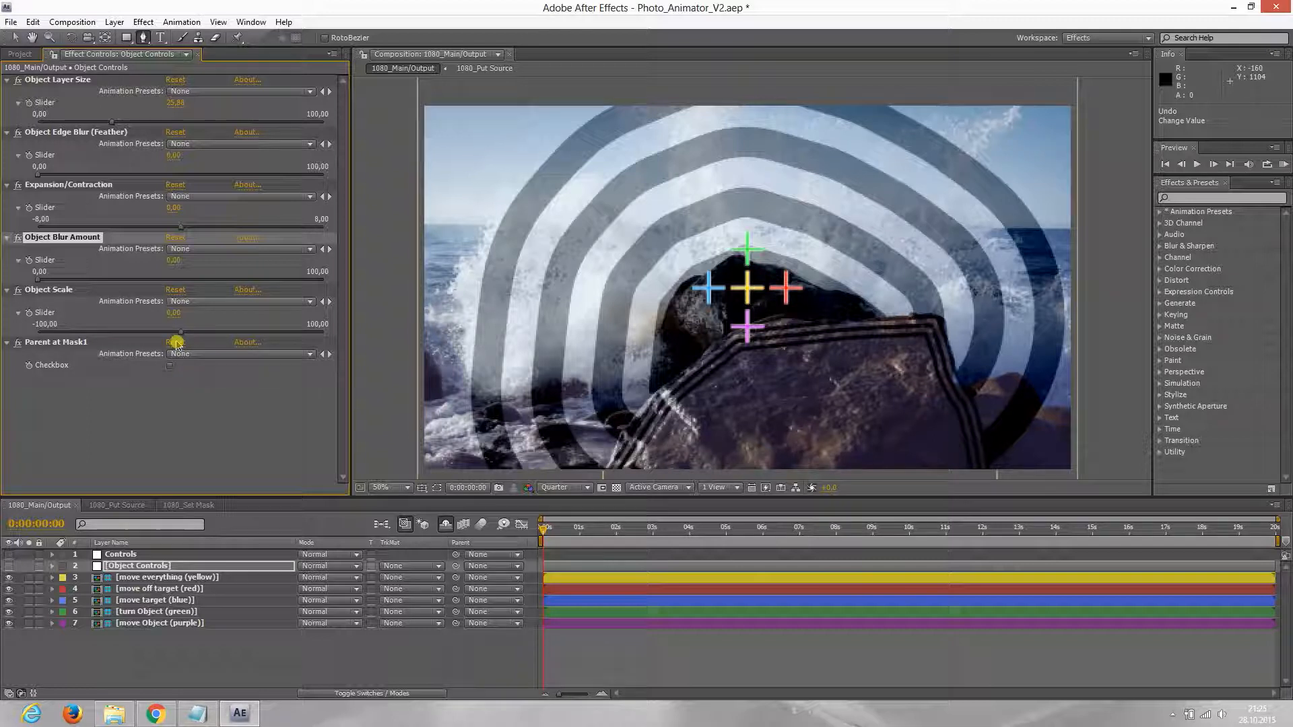
pyautogui.moveTo(181, 335)
pyautogui.mouseDown()
pyautogui.moveTo(162, 334)
pyautogui.moveTo(212, 334)
pyautogui.moveTo(180, 337)
pyautogui.mouseUp()
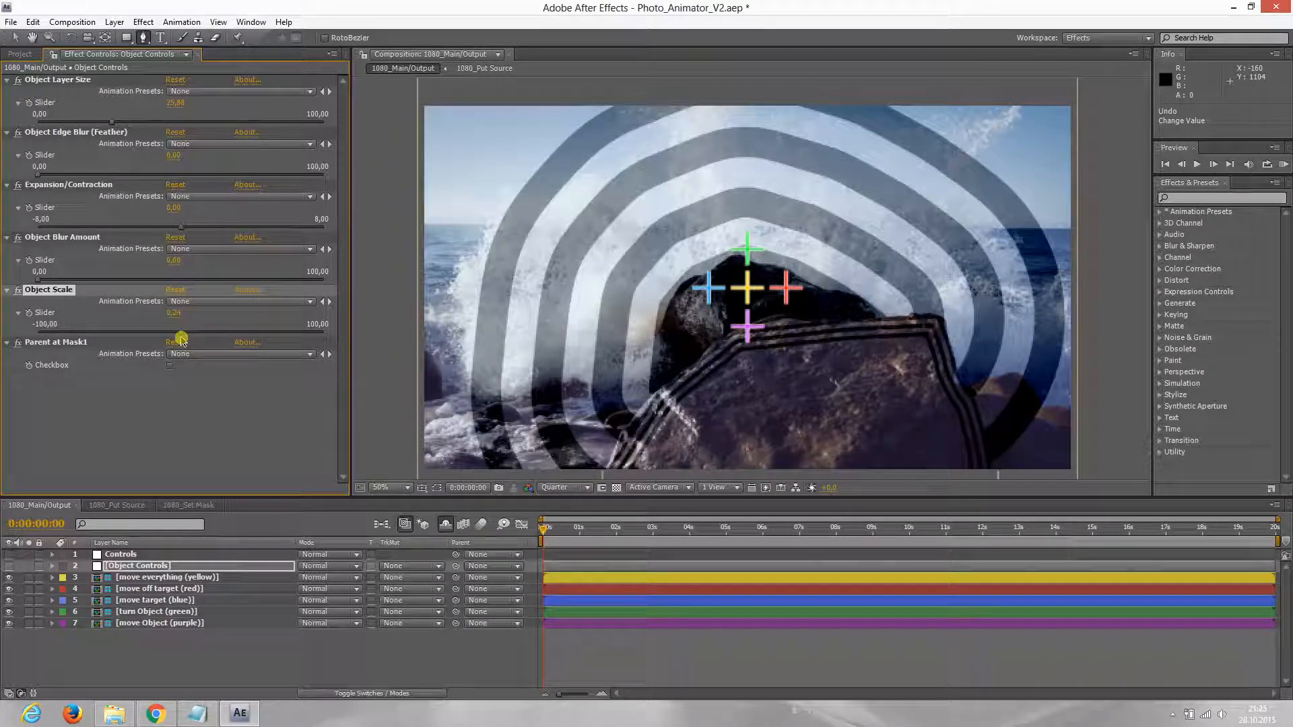
pyautogui.hotkey('ctrl', 'z')
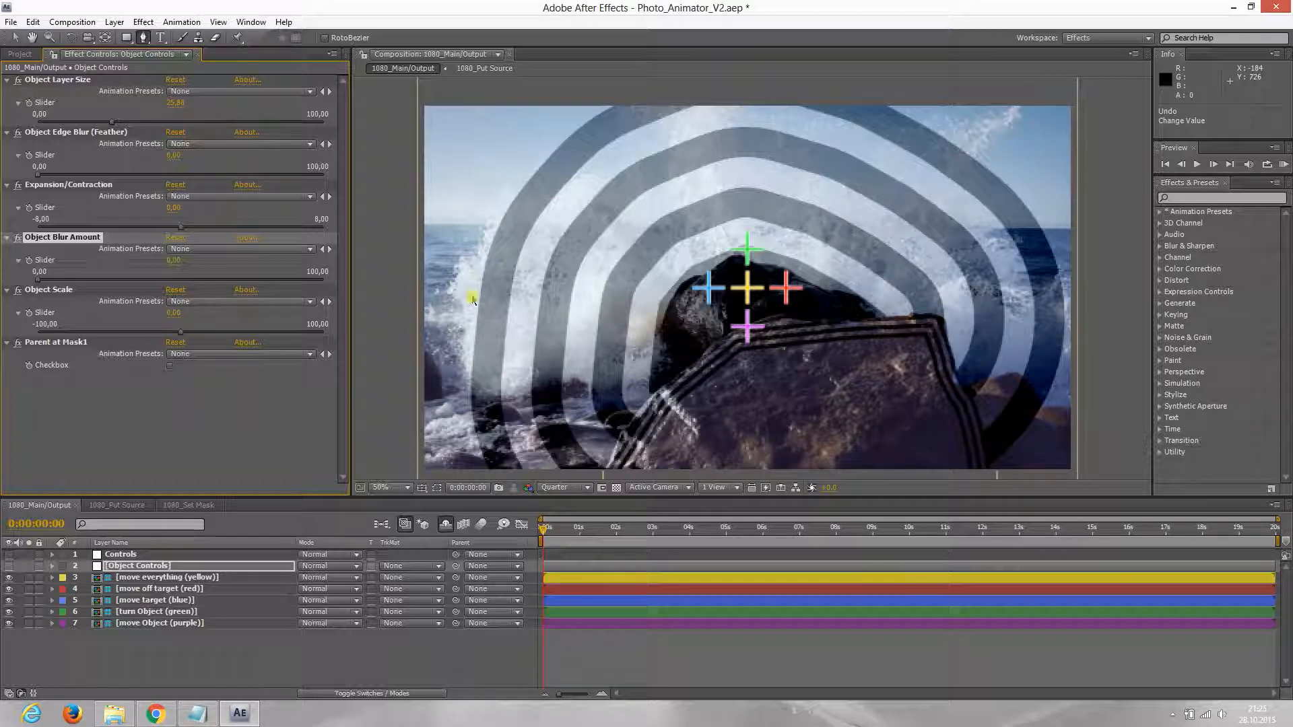
# Try moving the purple move Object cross and the green turn Object cross with the Selection tool, undoing each move
pyautogui.click(14, 38)
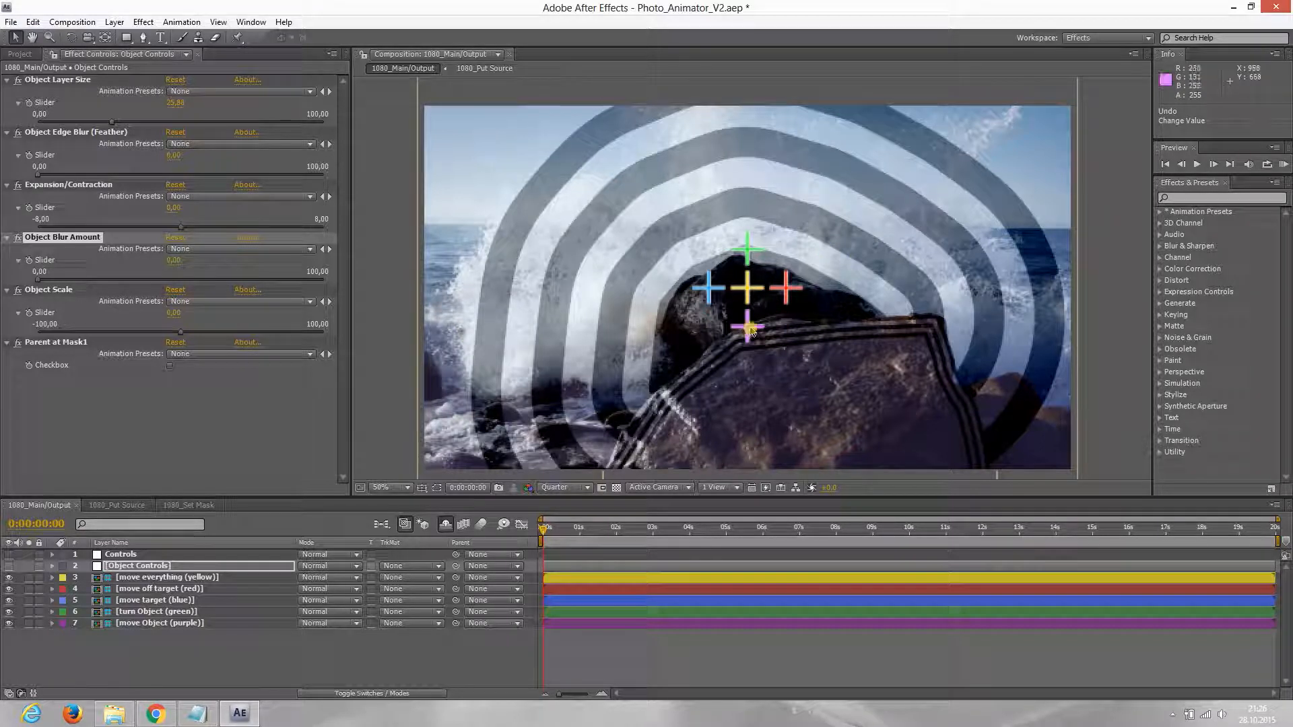
pyautogui.moveTo(751, 331)
pyautogui.mouseDown()
pyautogui.moveTo(739, 316)
pyautogui.moveTo(733, 334)
pyautogui.moveTo(739, 311)
pyautogui.moveTo(722, 336)
pyautogui.moveTo(730, 328)
pyautogui.mouseUp()
pyautogui.hotkey('ctrl', 'z')
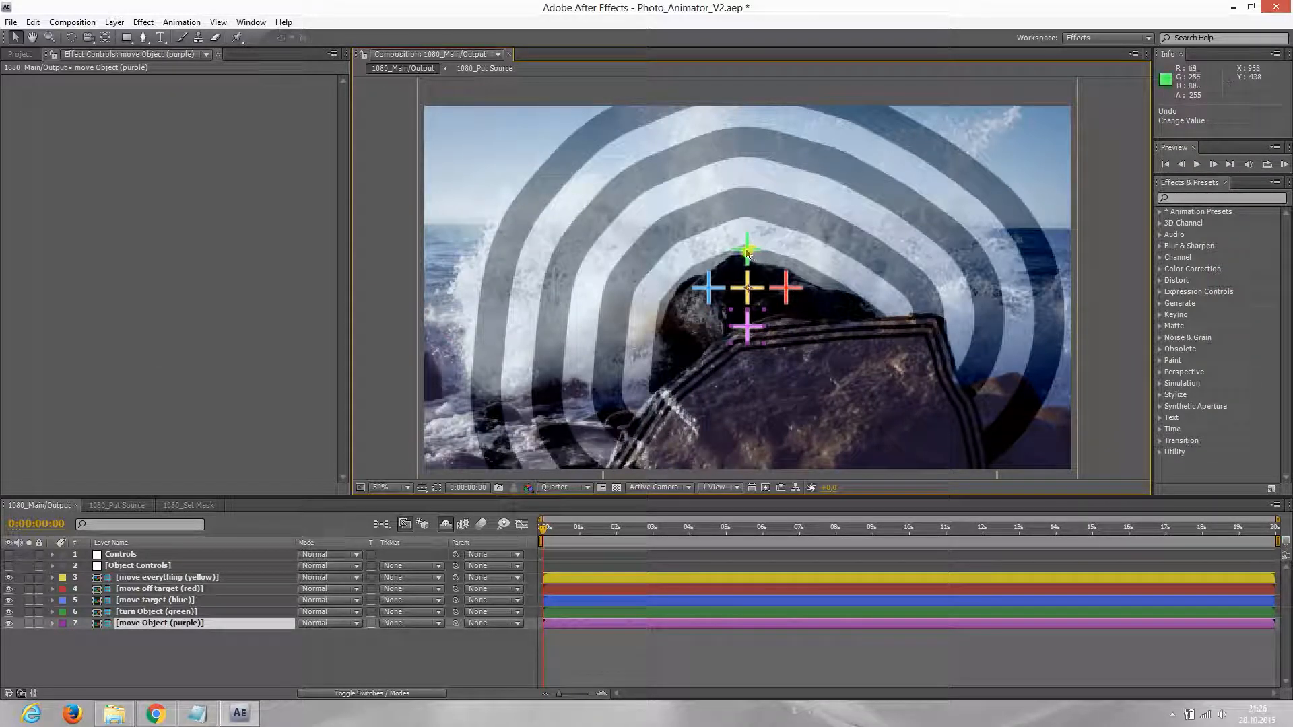
pyautogui.moveTo(746, 252)
pyautogui.mouseDown()
pyautogui.moveTo(736, 240)
pyautogui.moveTo(754, 231)
pyautogui.moveTo(759, 245)
pyautogui.moveTo(734, 246)
pyautogui.moveTo(760, 247)
pyautogui.moveTo(730, 245)
pyautogui.moveTo(747, 251)
pyautogui.mouseUp()
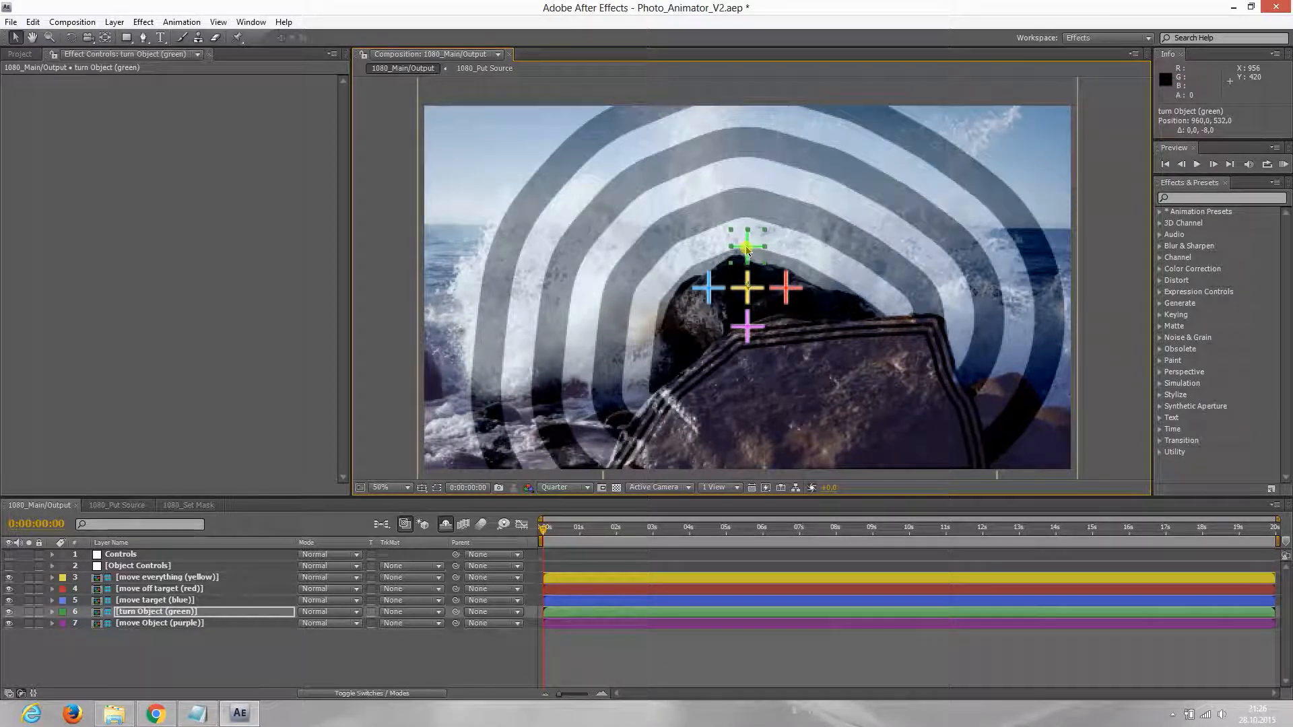
pyautogui.hotkey('ctrl', 'z')
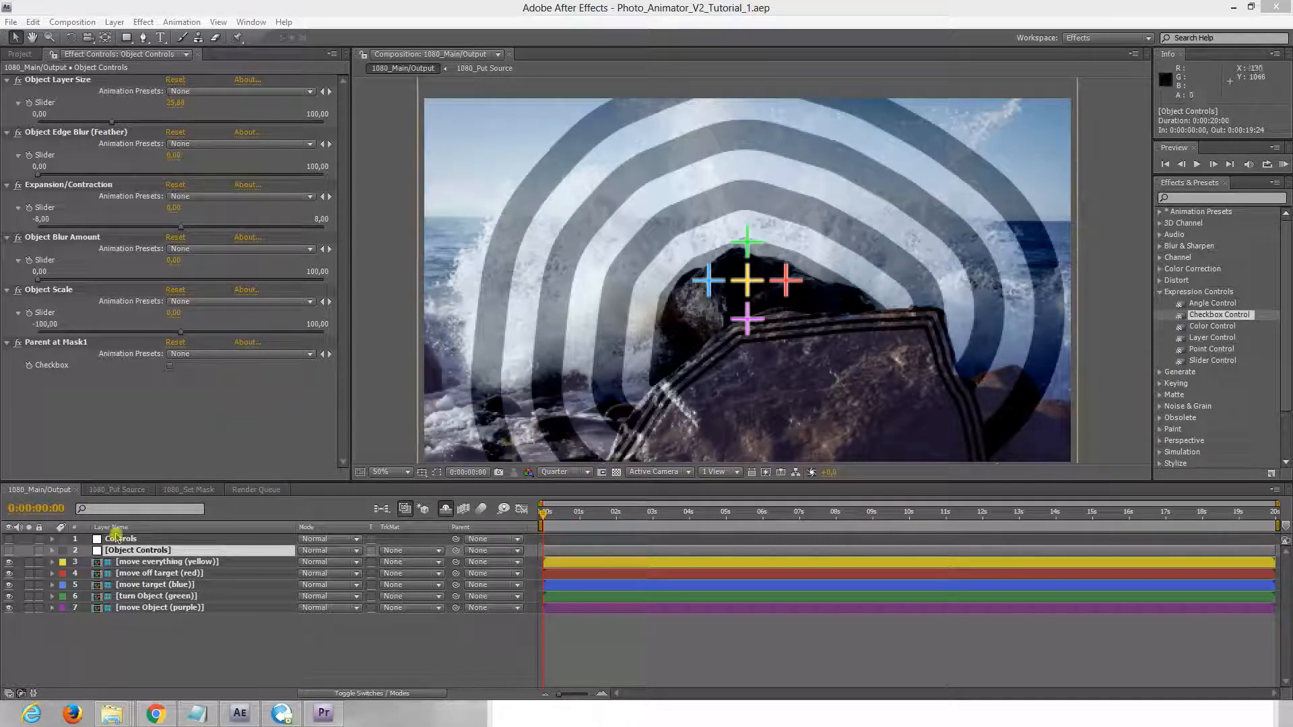
# On the Controls layer, keyframe Expansion/Contraction (off Target) at 0 at the start and about 6.2 at 0:00:01:24
pyautogui.click(121, 539)
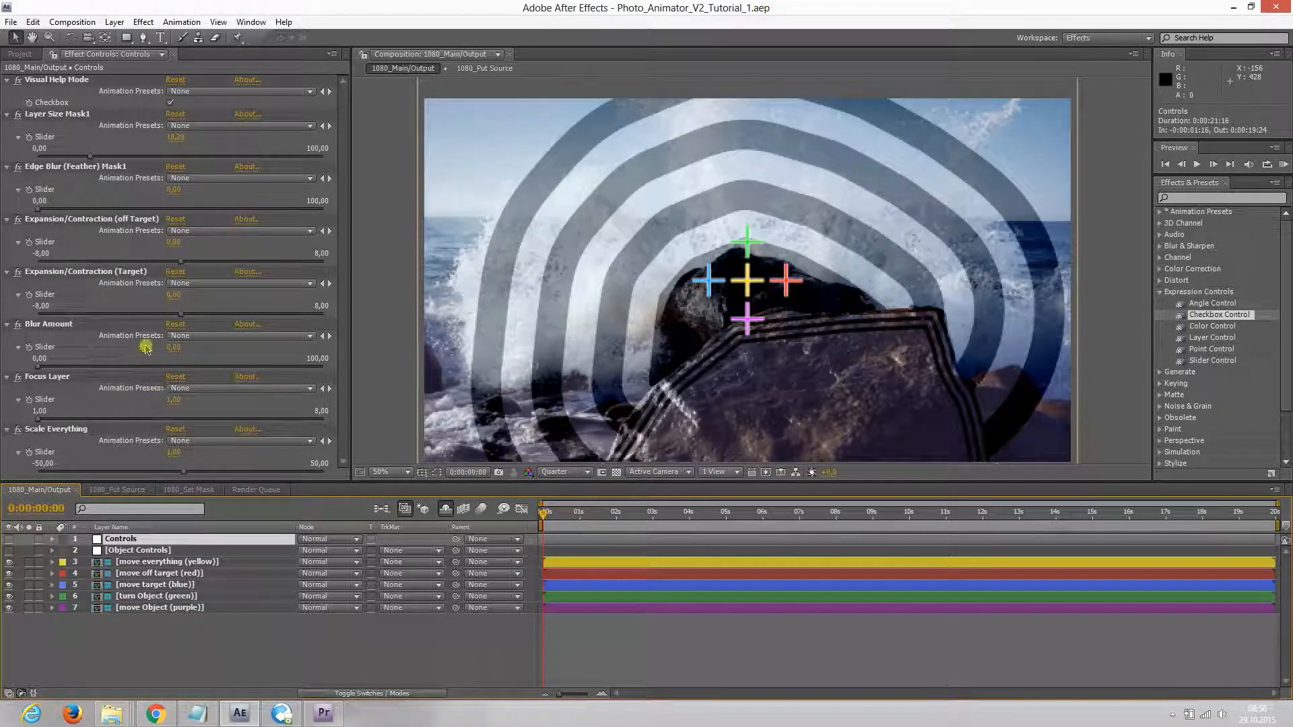
pyautogui.click(548, 514)
pyautogui.click(29, 243)
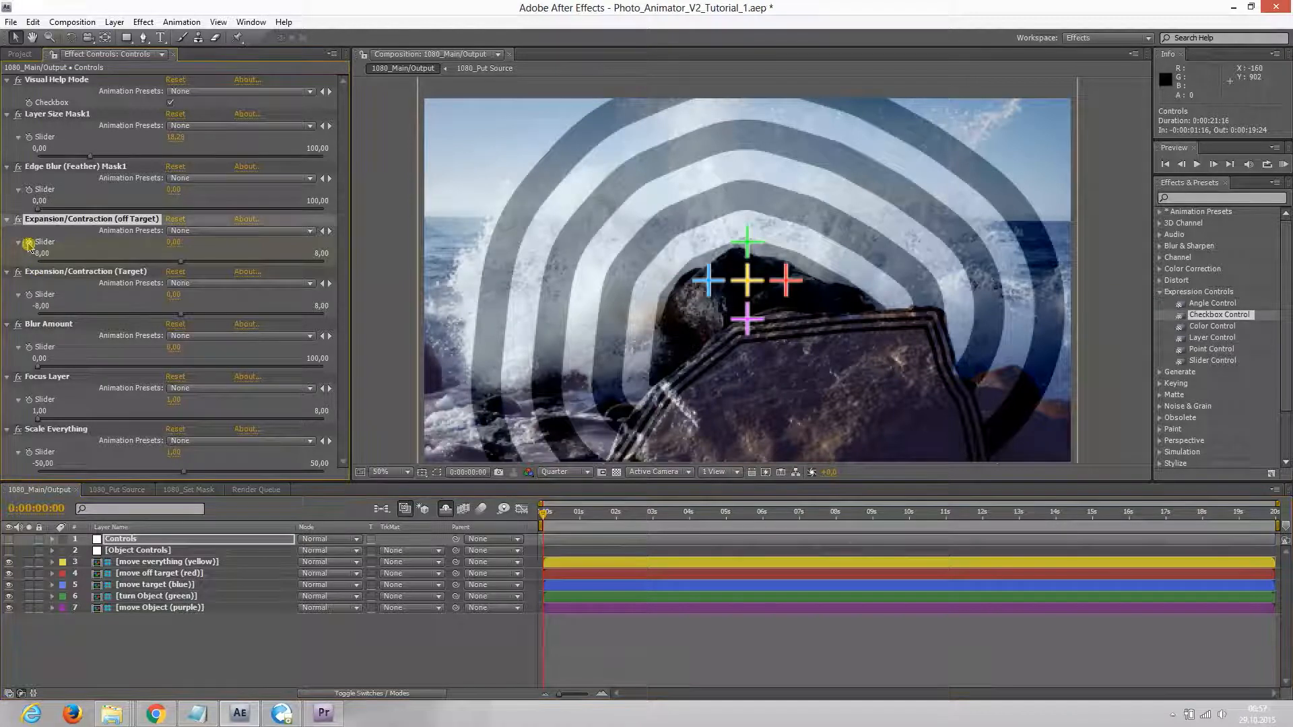
pyautogui.moveTo(547, 514); pyautogui.dragTo(615, 514)
pyautogui.moveTo(184, 266); pyautogui.dragTo(293, 271)
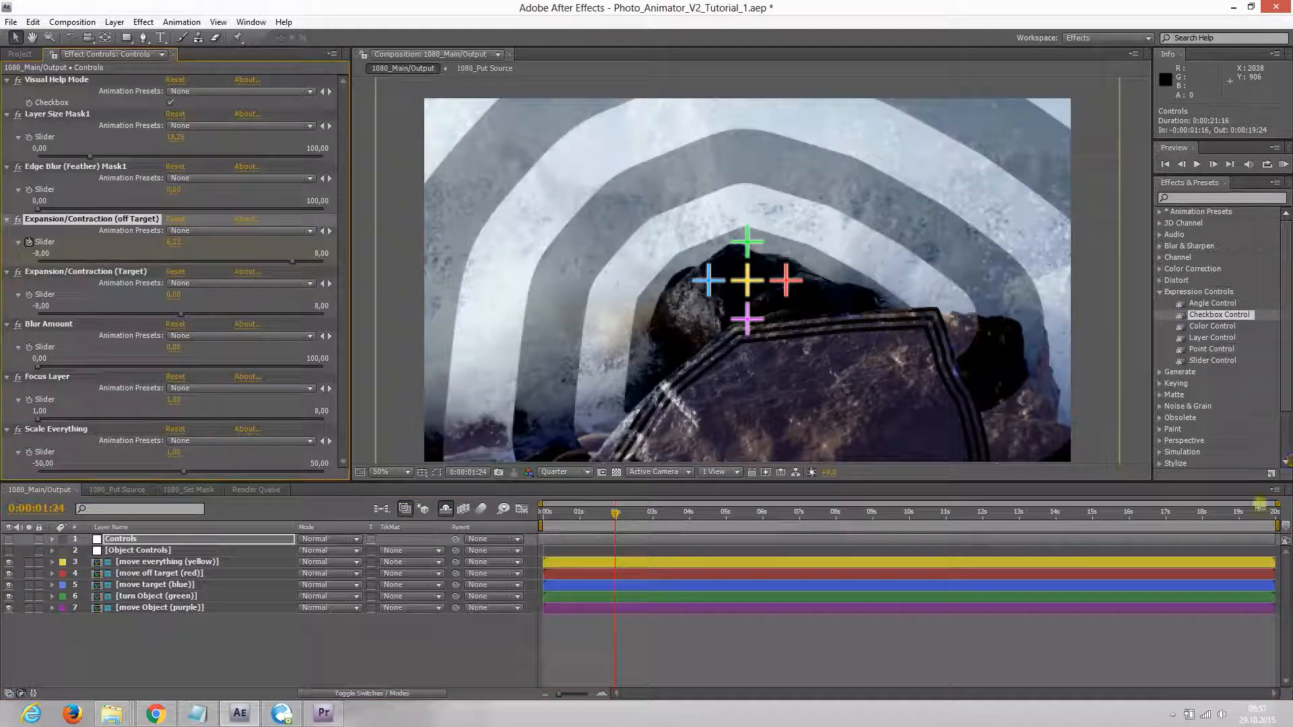
# Shorten the work area to the first two seconds and play a RAM preview of the animation
pyautogui.moveTo(1280, 526); pyautogui.dragTo(520, 510)
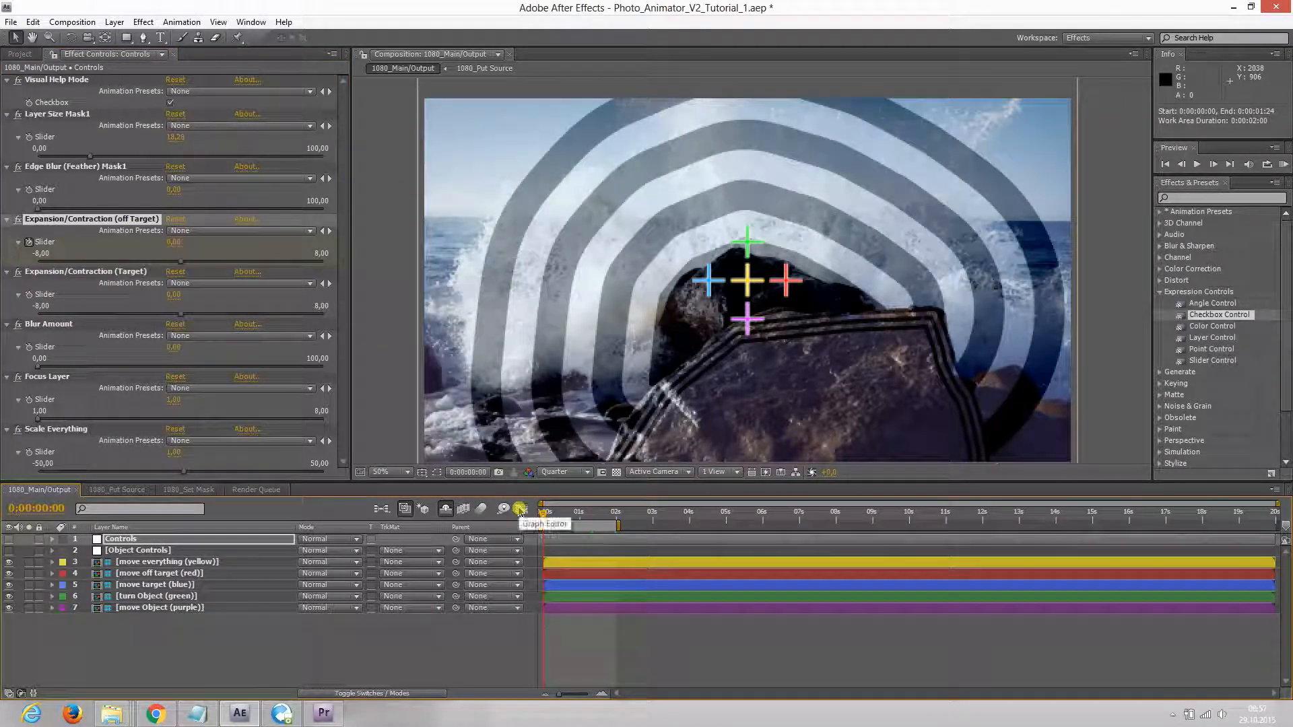
pyautogui.press('KP_0')
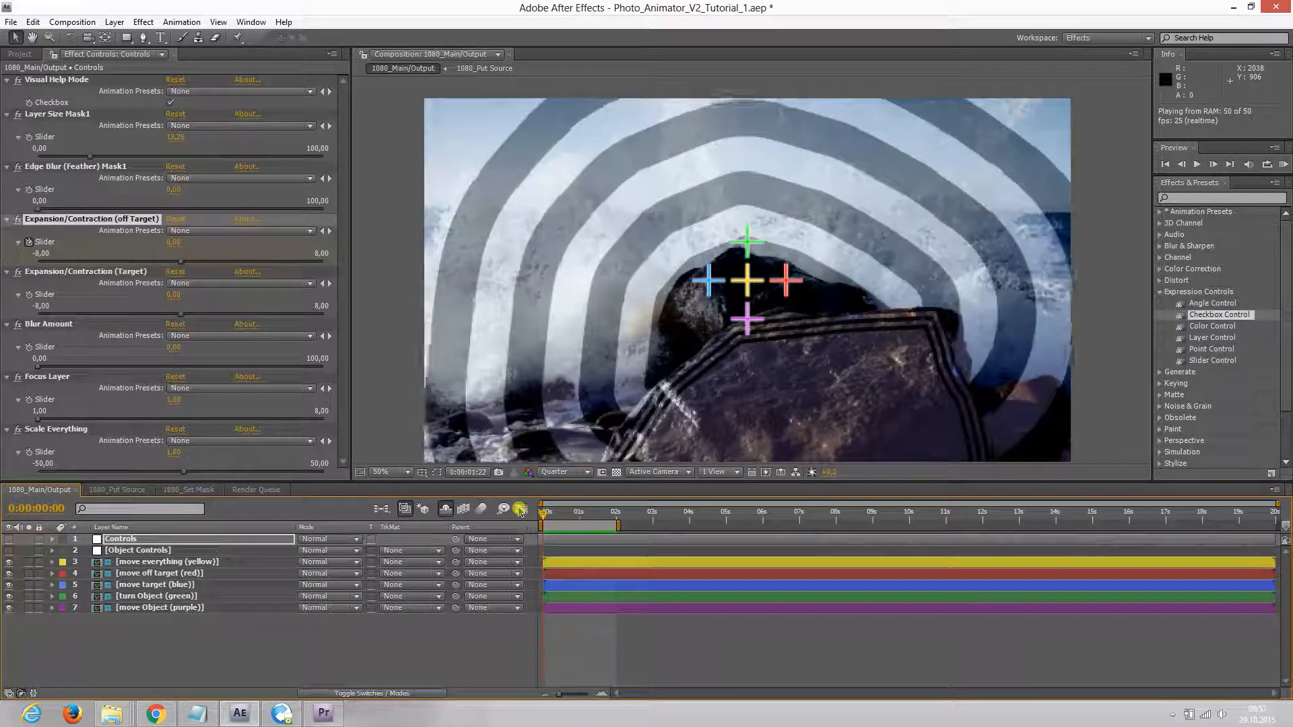
pyautogui.press('space')
# Move the second Expansion/Contraction (off Target) keyframe of the Controls layer to 0:00:01:01 and preview the animation from the start
pyautogui.click(54, 540)
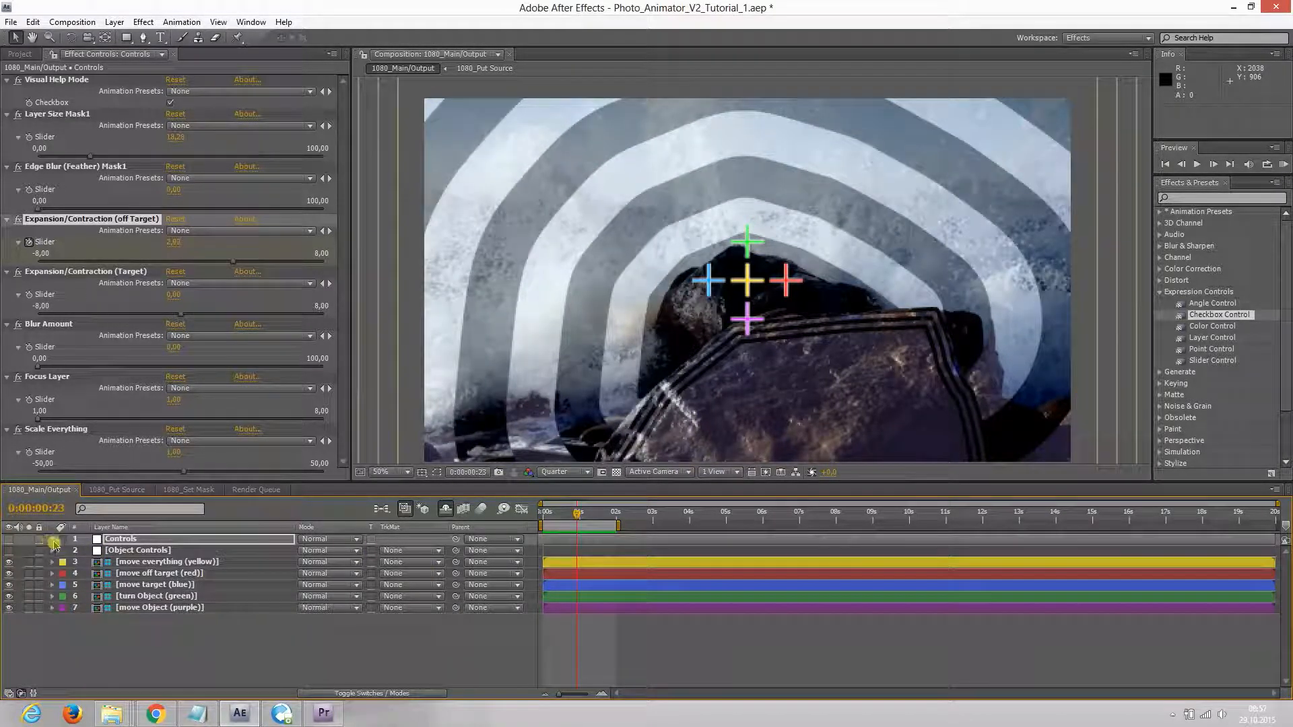
pyautogui.click(53, 539)
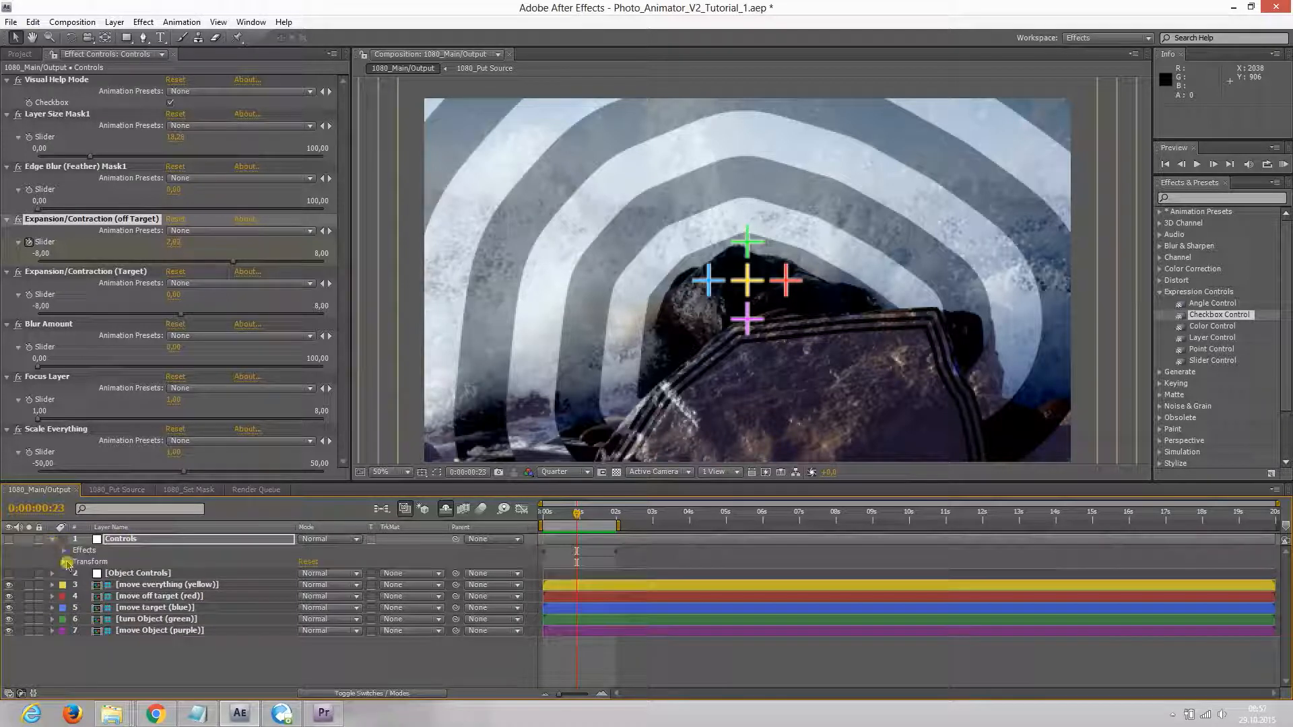
pyautogui.click(64, 550)
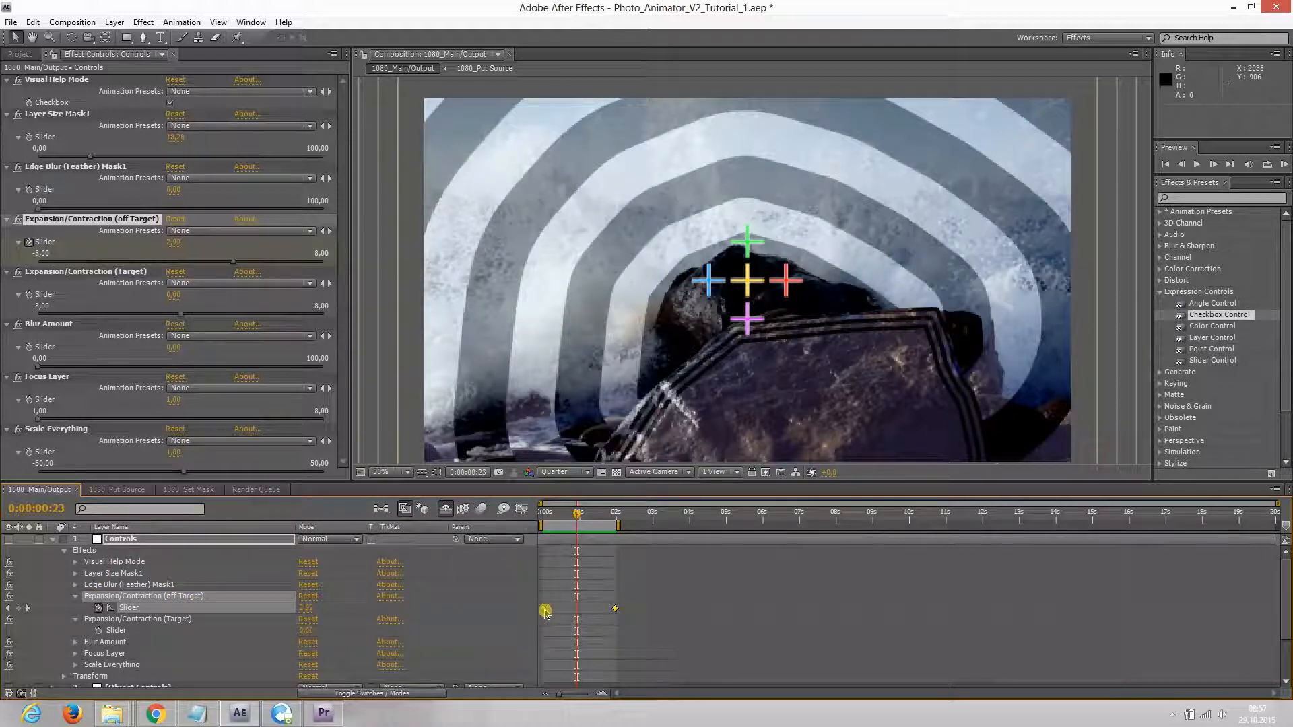
pyautogui.moveTo(618, 613); pyautogui.dragTo(583, 611)
pyautogui.moveTo(577, 517); pyautogui.dragTo(527, 510)
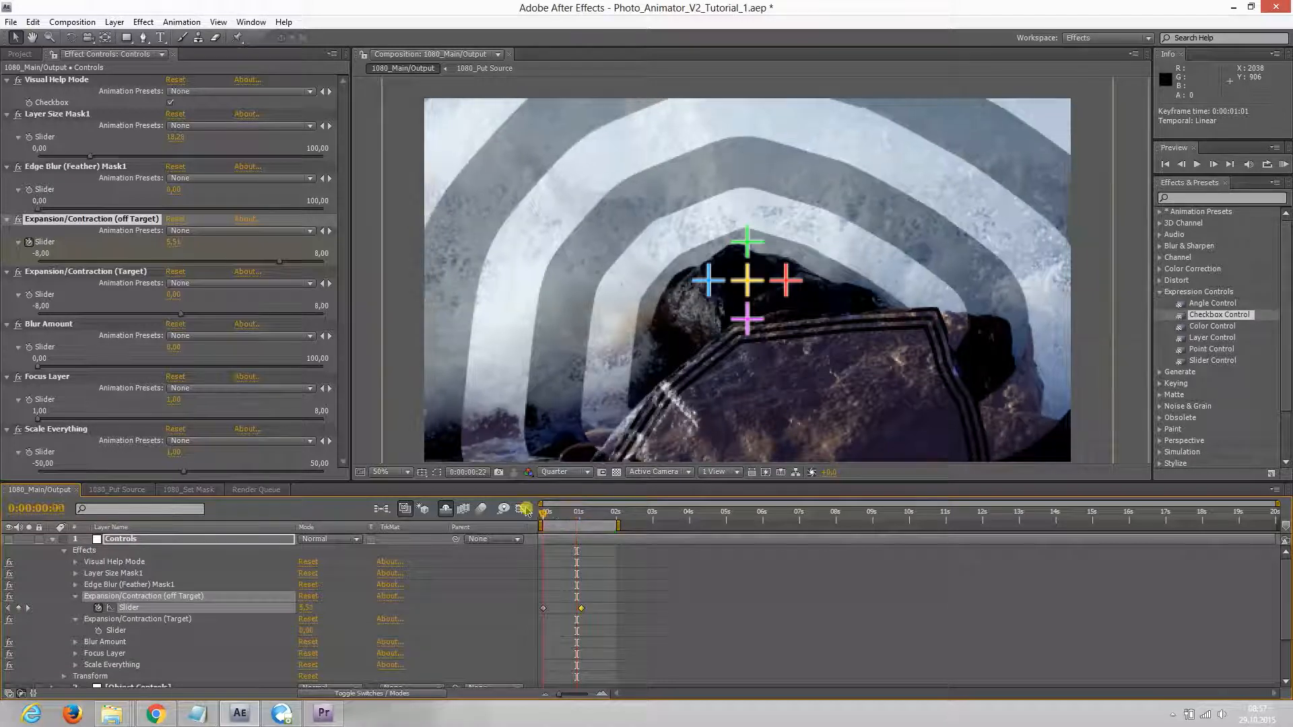
pyautogui.press('KP_0')
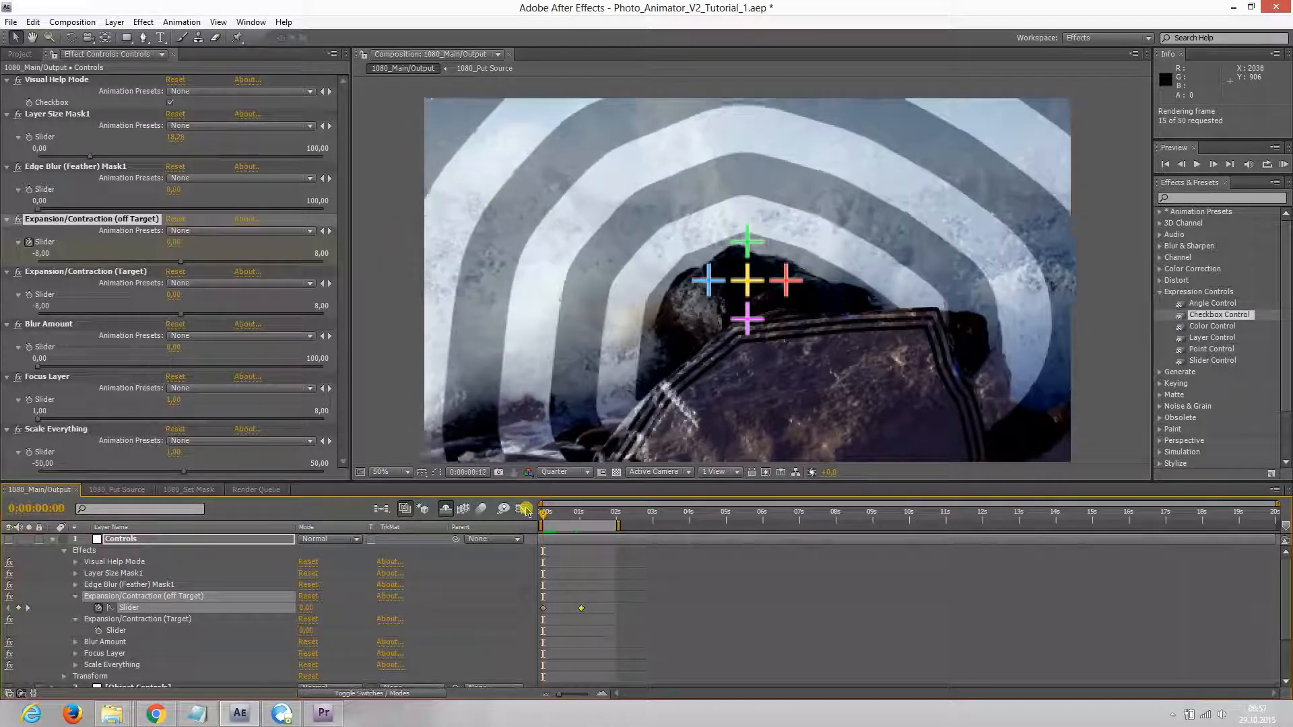
# Review the expansion animation, move the second Expansion/Contraction (off Target) keyframe back to 0:00:01:24, and collapse the Controls layer
pyautogui.click(584, 620)
pyautogui.moveTo(561, 509); pyautogui.dragTo(565, 515)
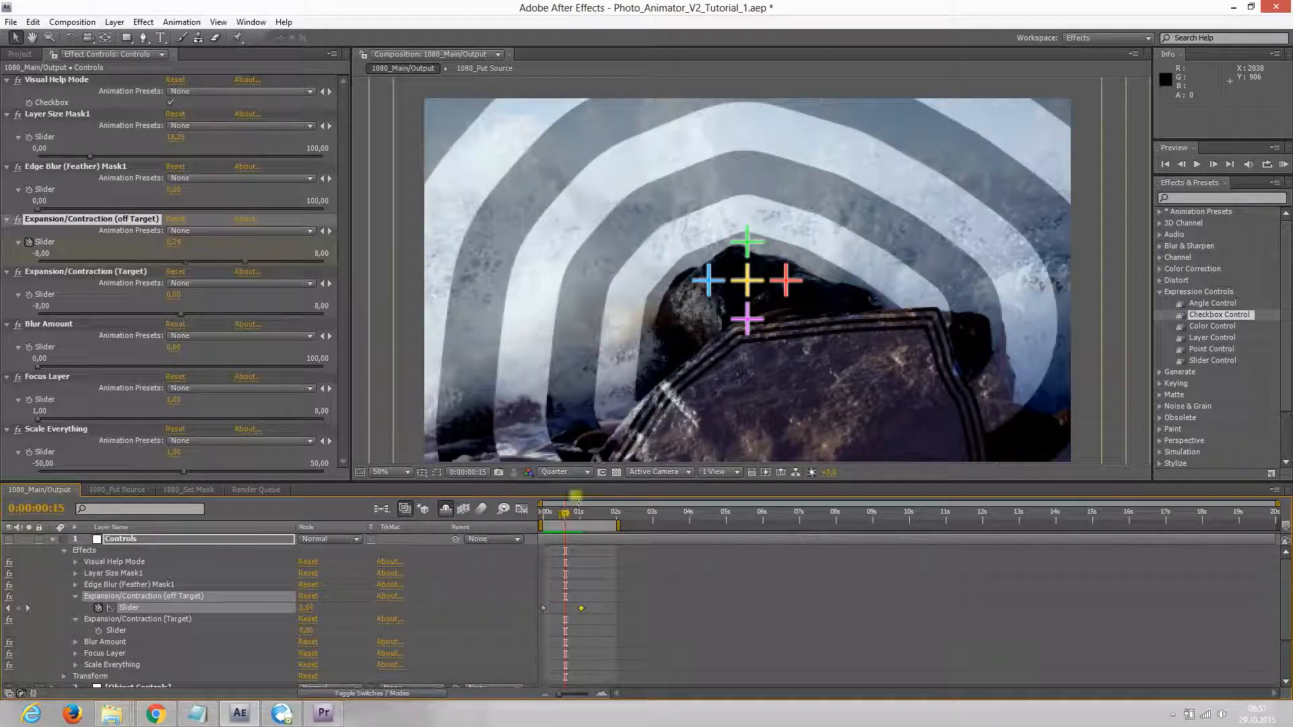
pyautogui.moveTo(241, 265); pyautogui.dragTo(182, 264)
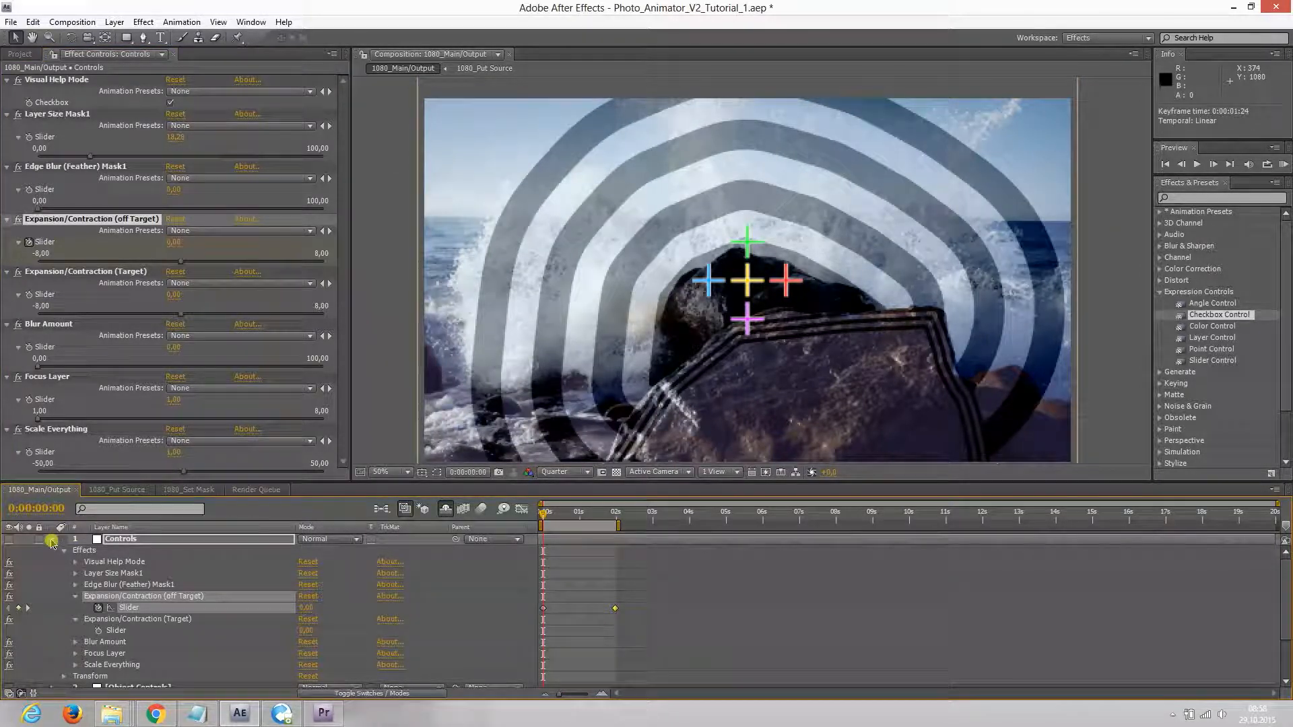
pyautogui.click(53, 540)
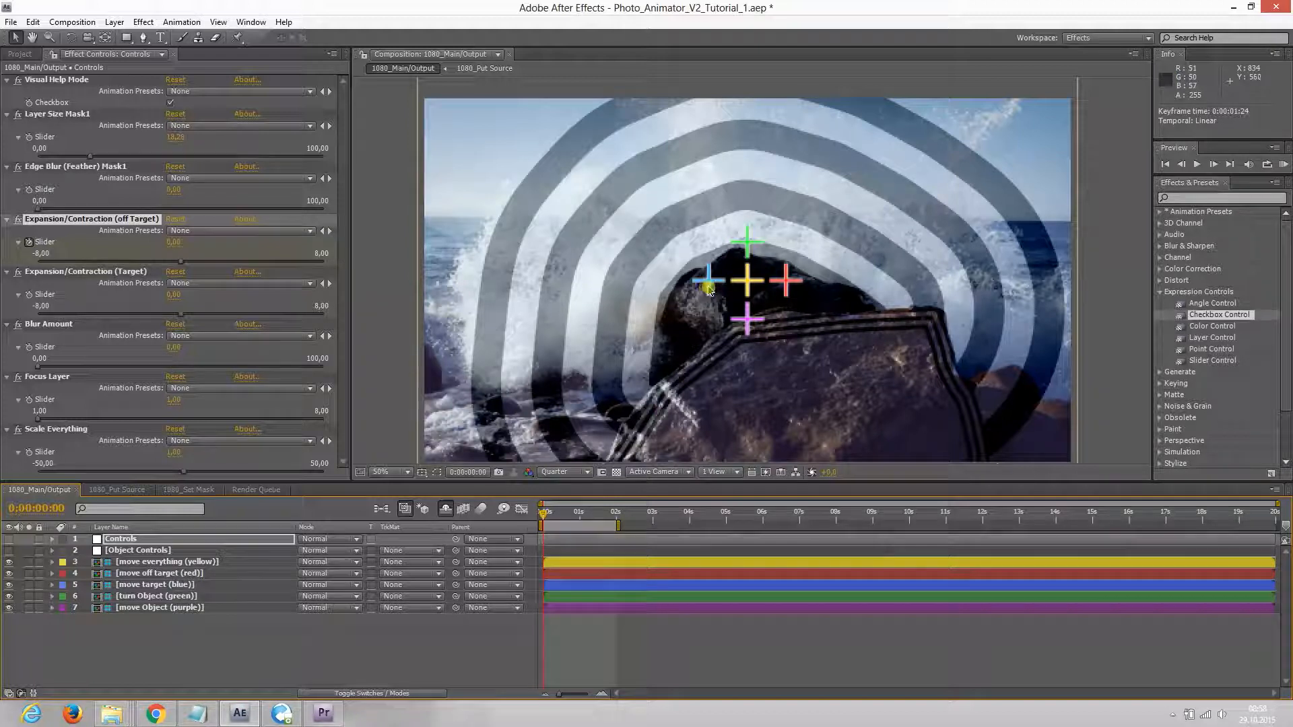
# Move the blue move target cross sideways to about 858, 548 and keyframe its Position at the start of the timeline
pyautogui.moveTo(714, 282); pyautogui.dragTo(680, 285)
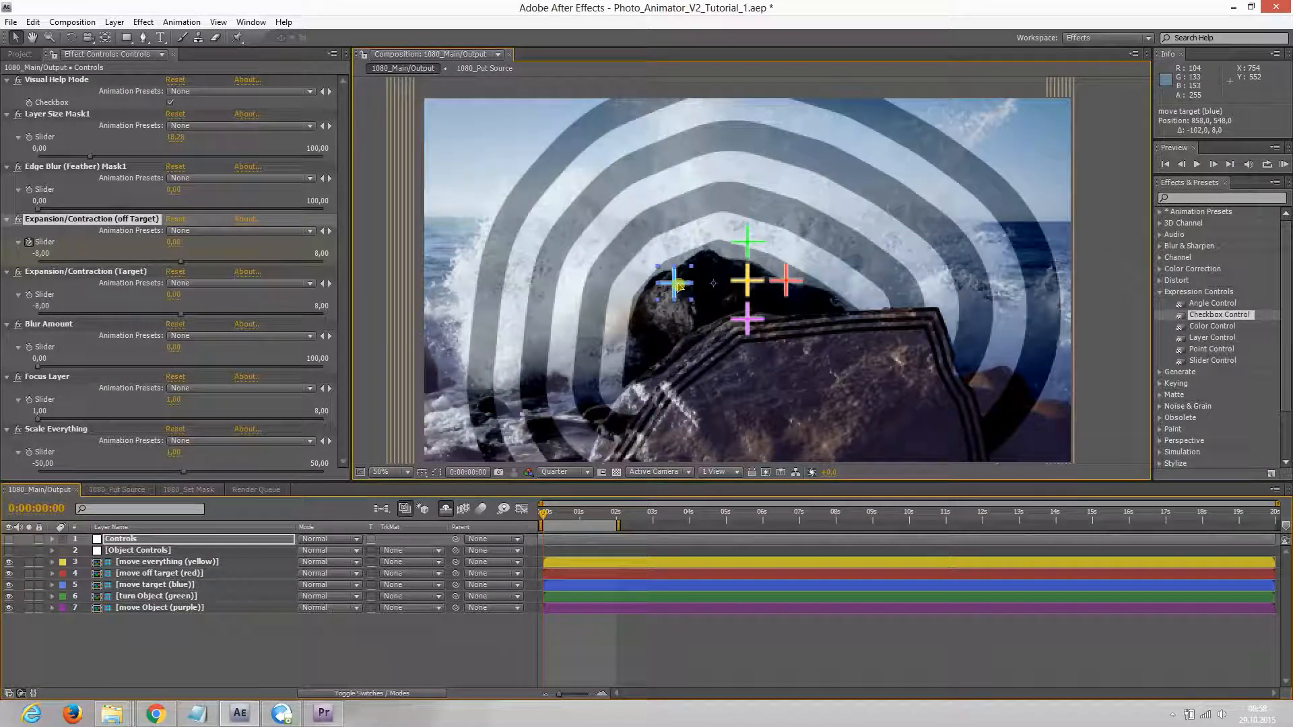
pyautogui.click(138, 585)
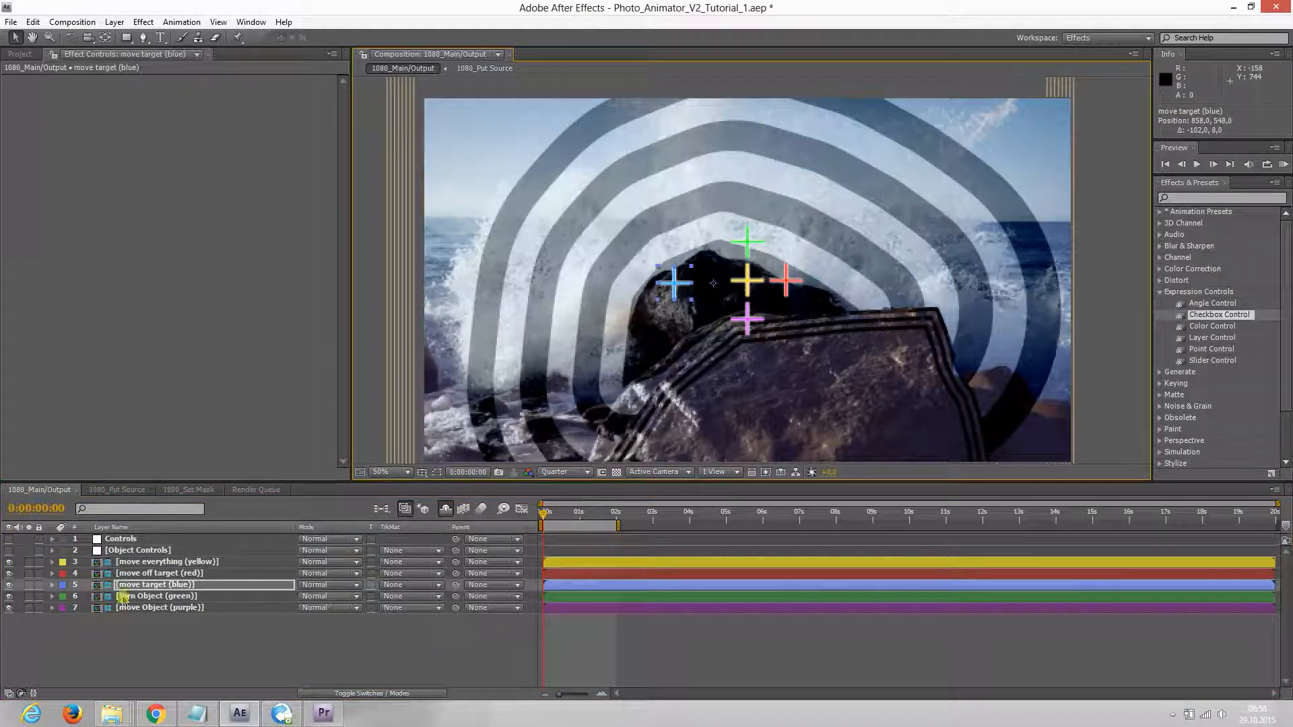
pyautogui.click(144, 586)
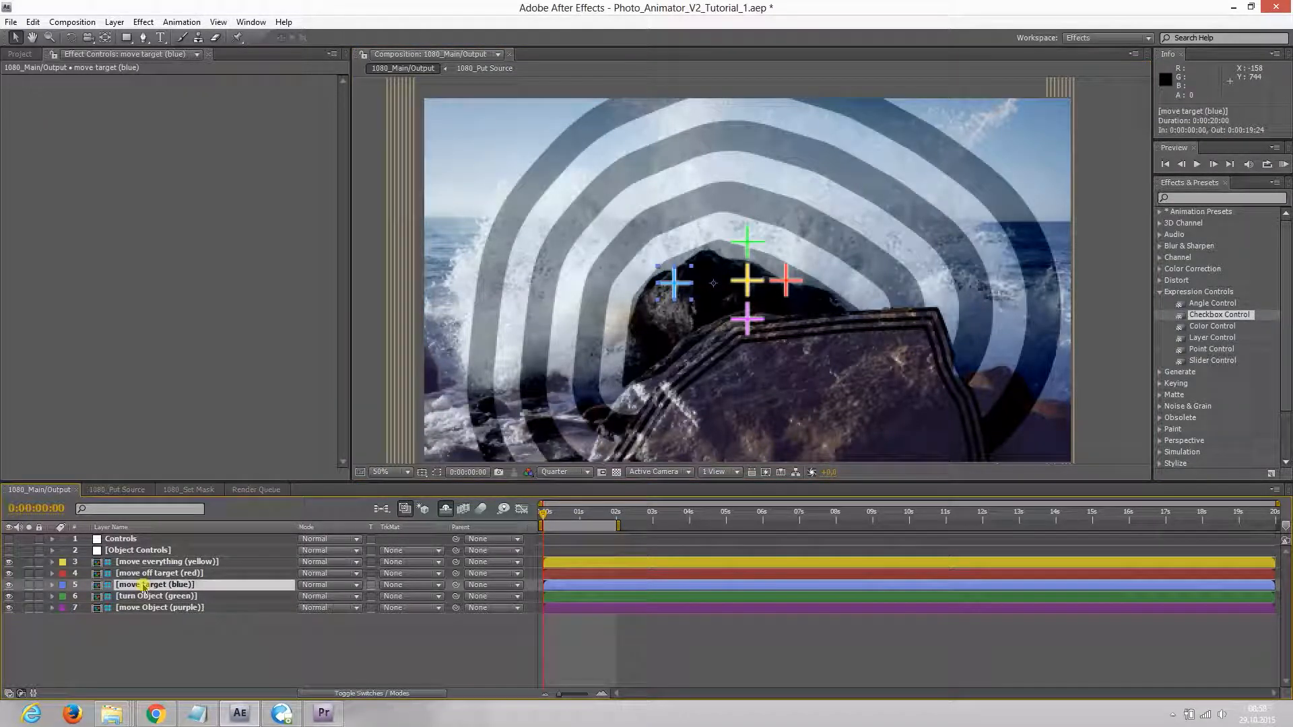
pyautogui.press('p')
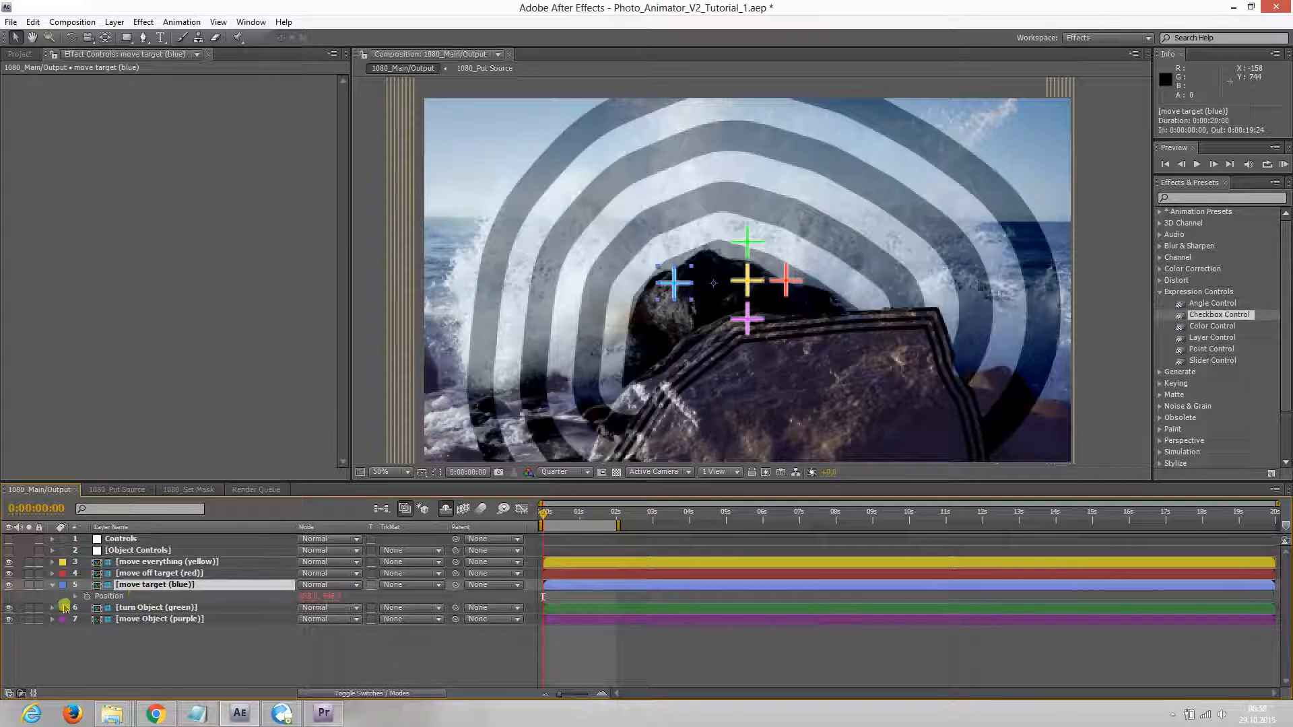
pyautogui.click(88, 598)
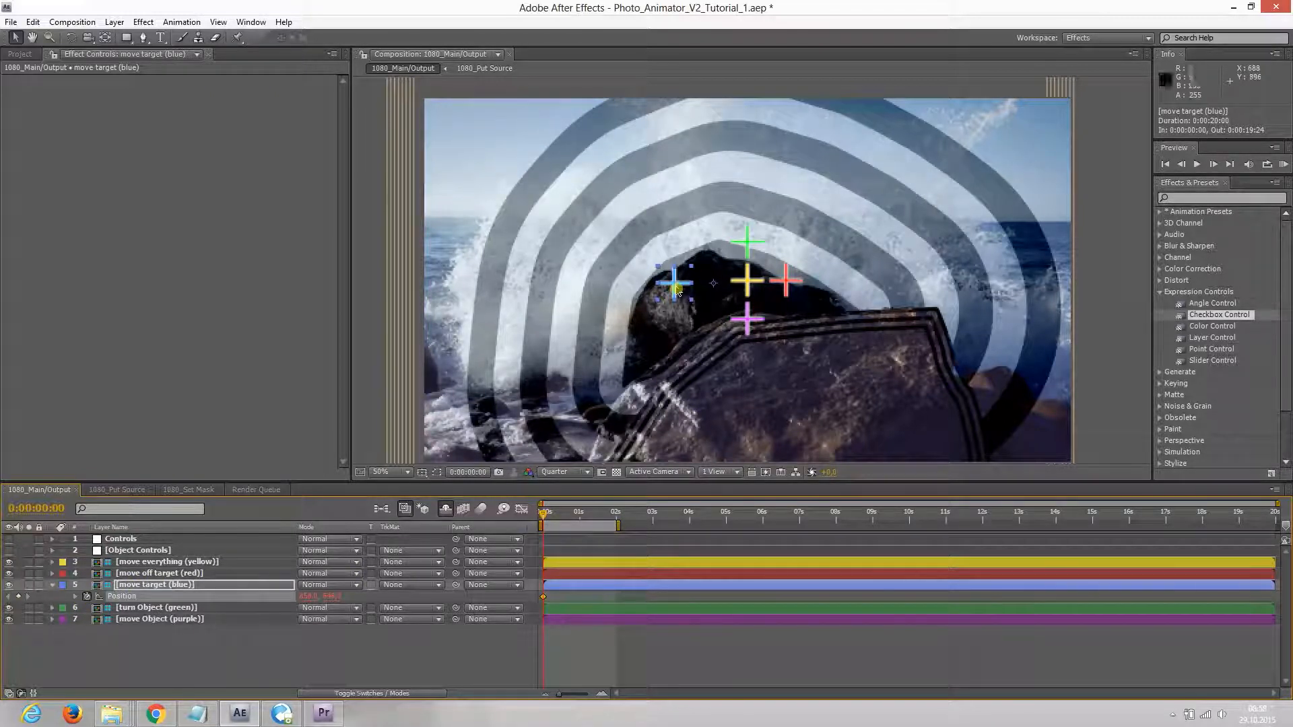
# Keyframe the blue move target cross at about 1094, 598 at 0:00:01:24 and about 955, 636 at 0:00:01:01, and return to the start
pyautogui.moveTo(554, 526); pyautogui.dragTo(617, 520)
pyautogui.moveTo(685, 294); pyautogui.dragTo(763, 310)
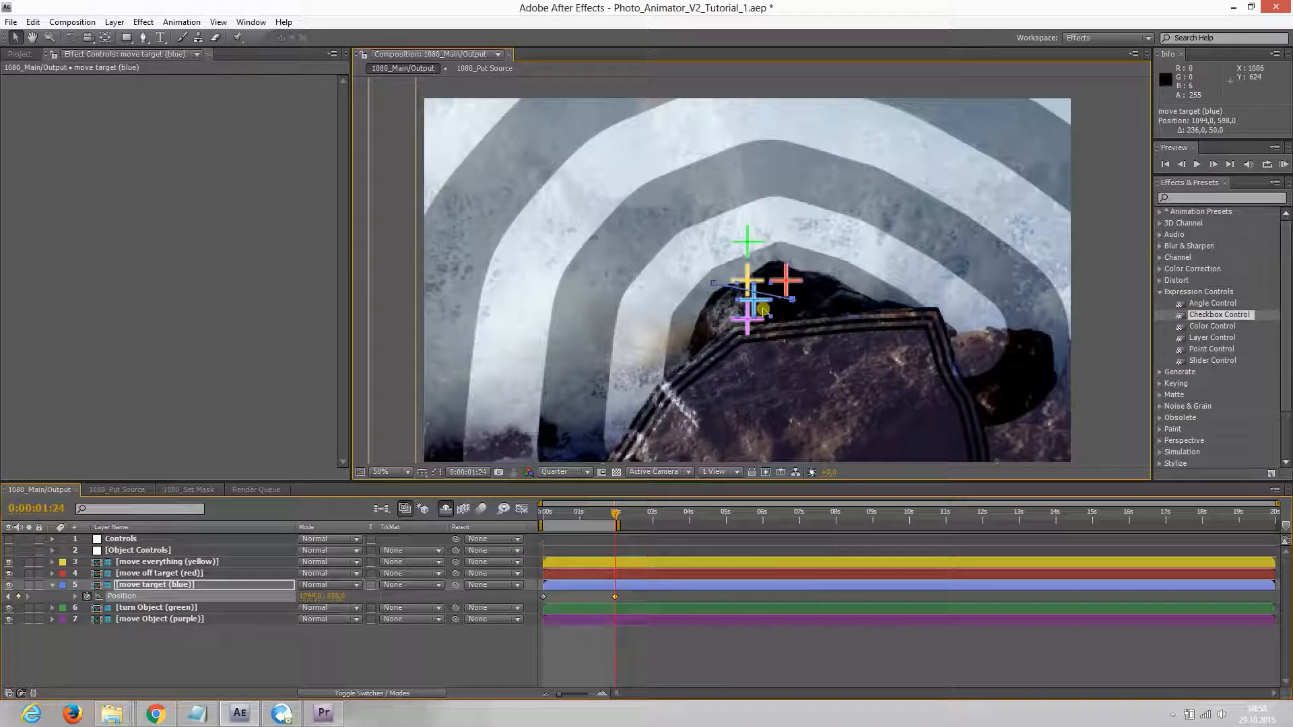
pyautogui.moveTo(613, 516); pyautogui.dragTo(581, 518)
pyautogui.moveTo(718, 303); pyautogui.dragTo(713, 315)
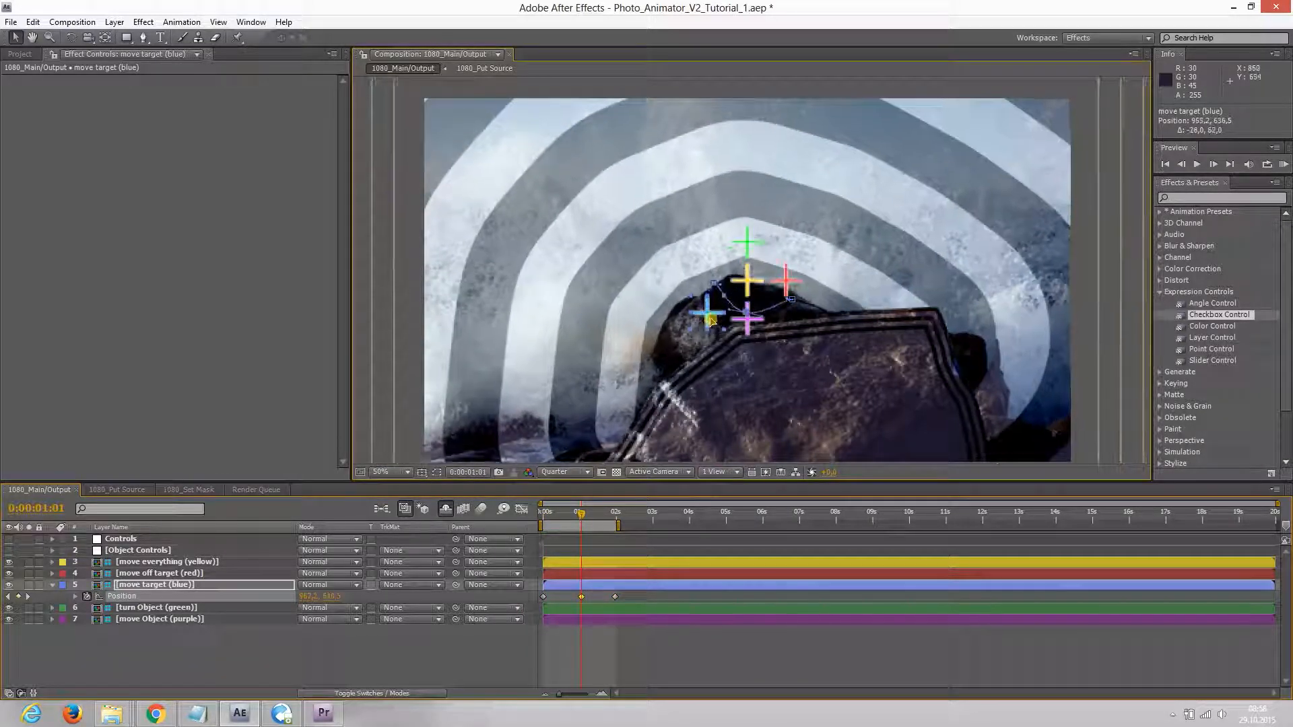
pyautogui.moveTo(578, 511); pyautogui.dragTo(529, 507)
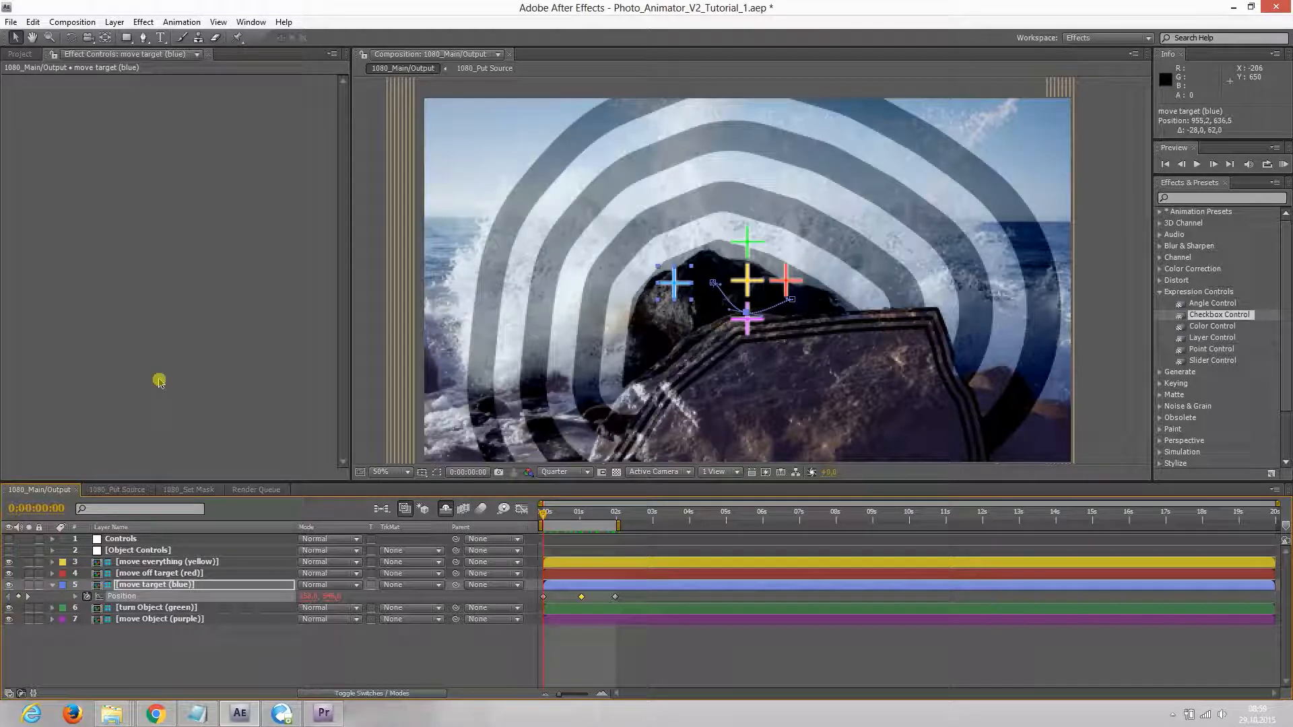
# Delete all Position keyframes of the move target (blue) layer, reset its Transform properties and collapse the layer
pyautogui.click(471, 656)
pyautogui.moveTo(637, 594); pyautogui.dragTo(534, 604)
pyautogui.press('Delete')
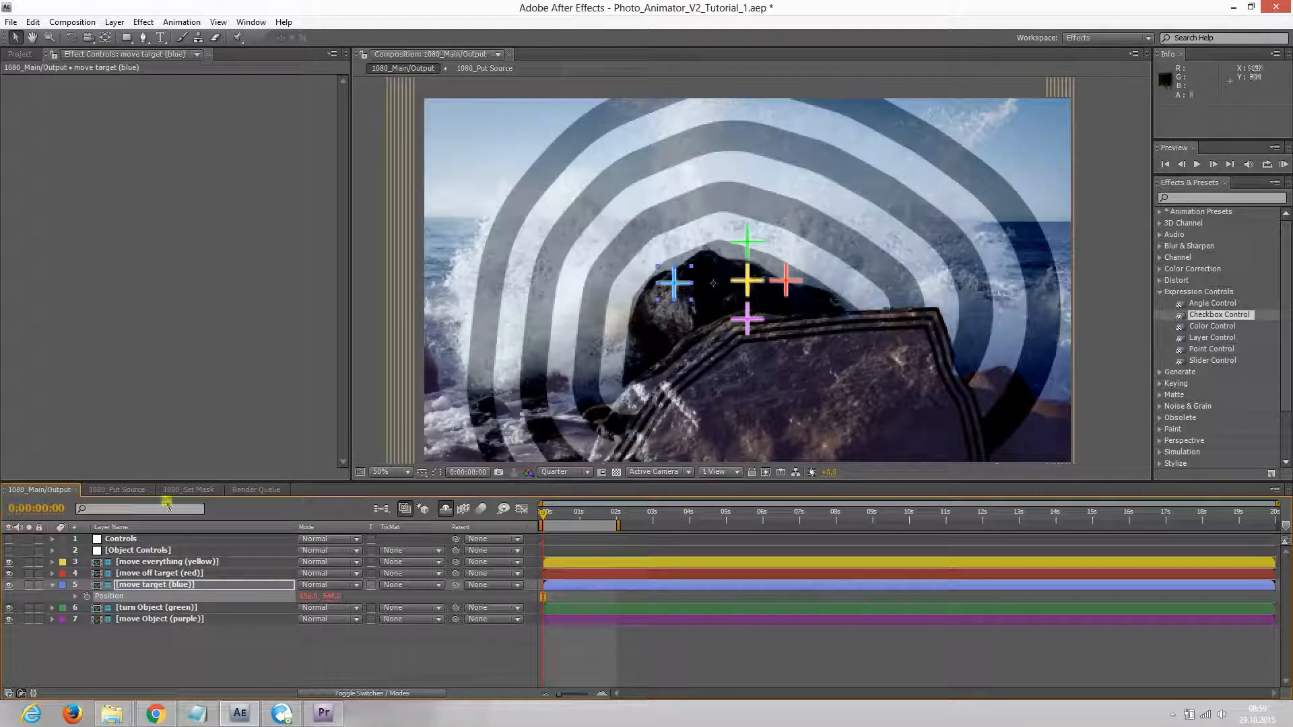
pyautogui.click(53, 584)
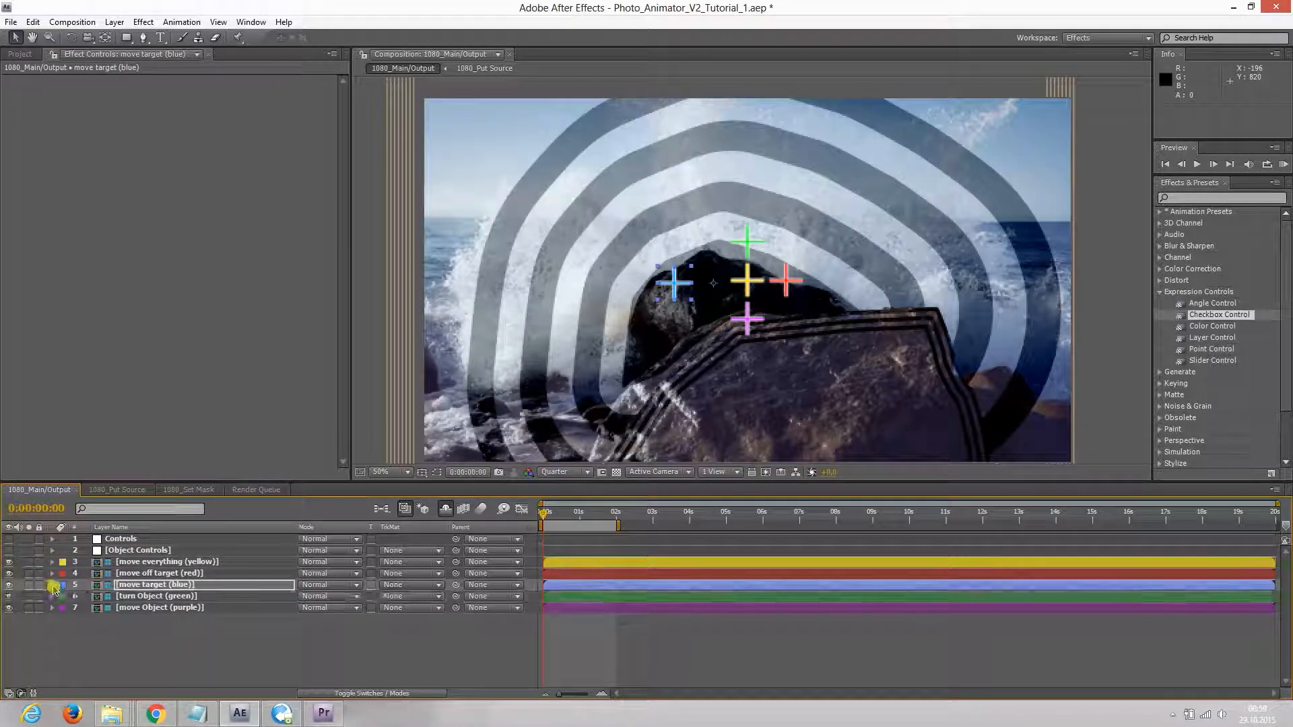
pyautogui.click(53, 584)
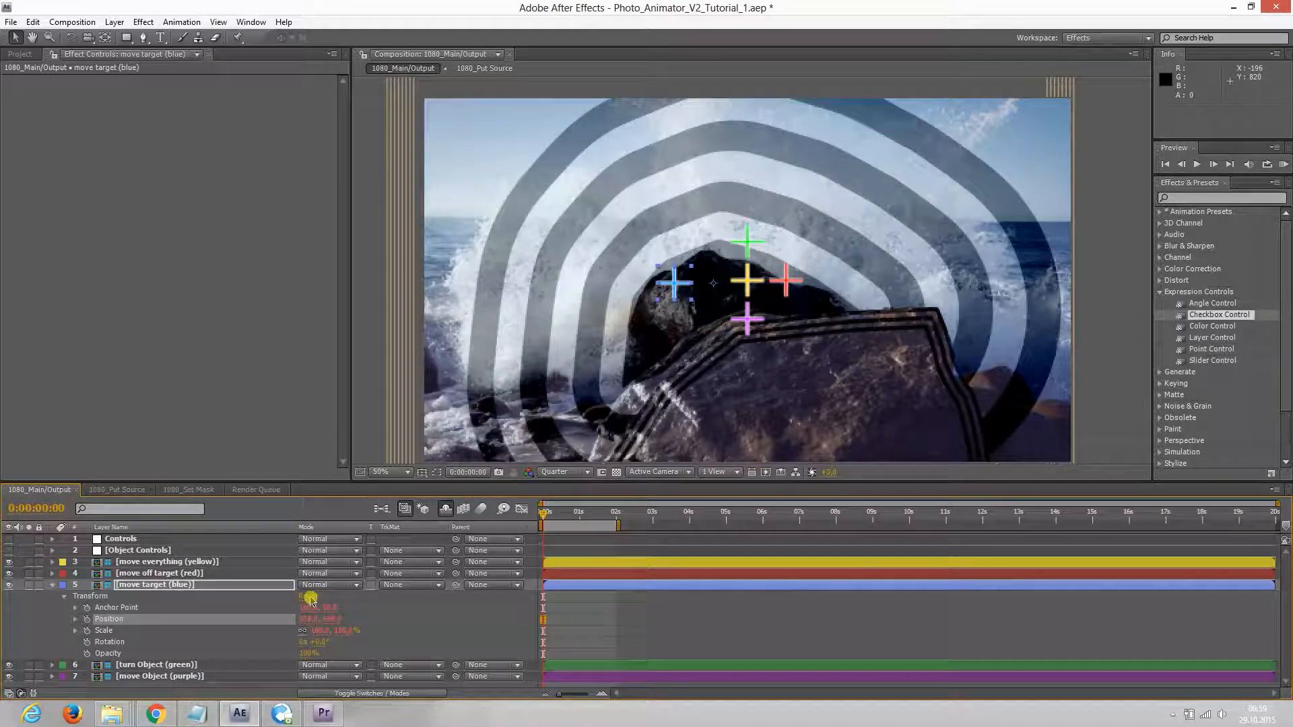
pyautogui.click(310, 599)
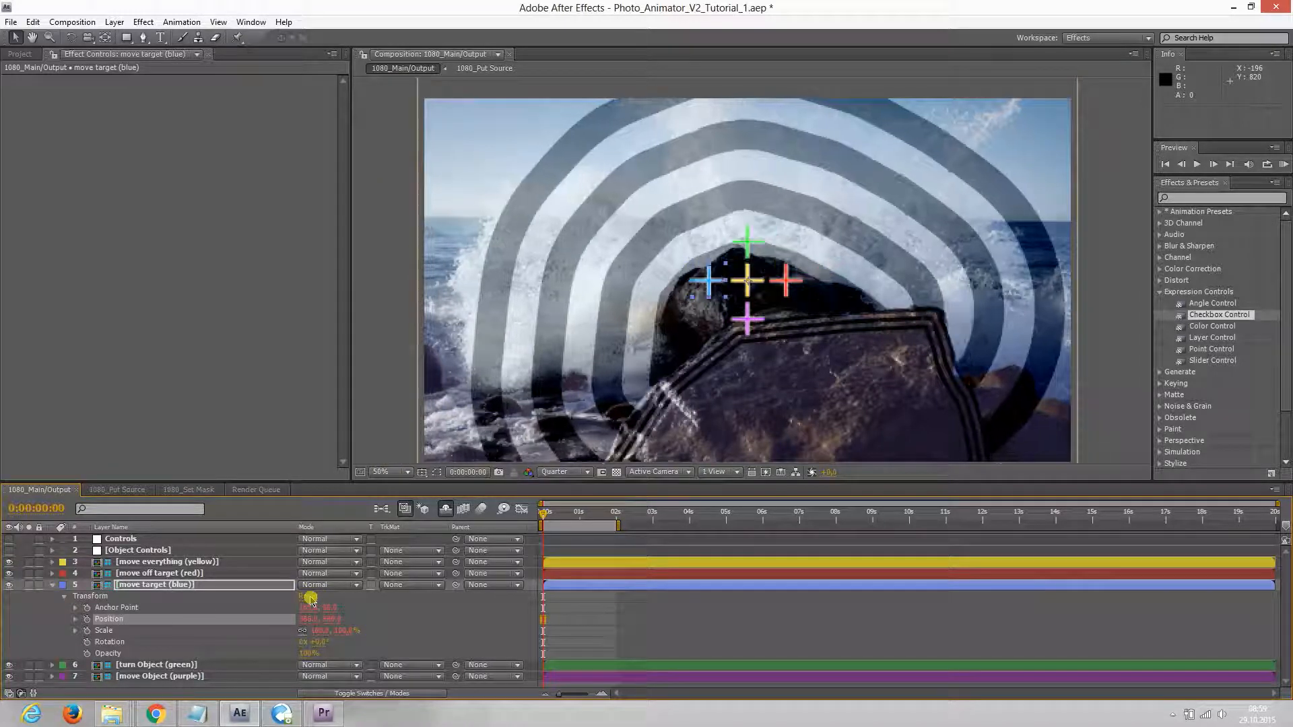
pyautogui.click(52, 585)
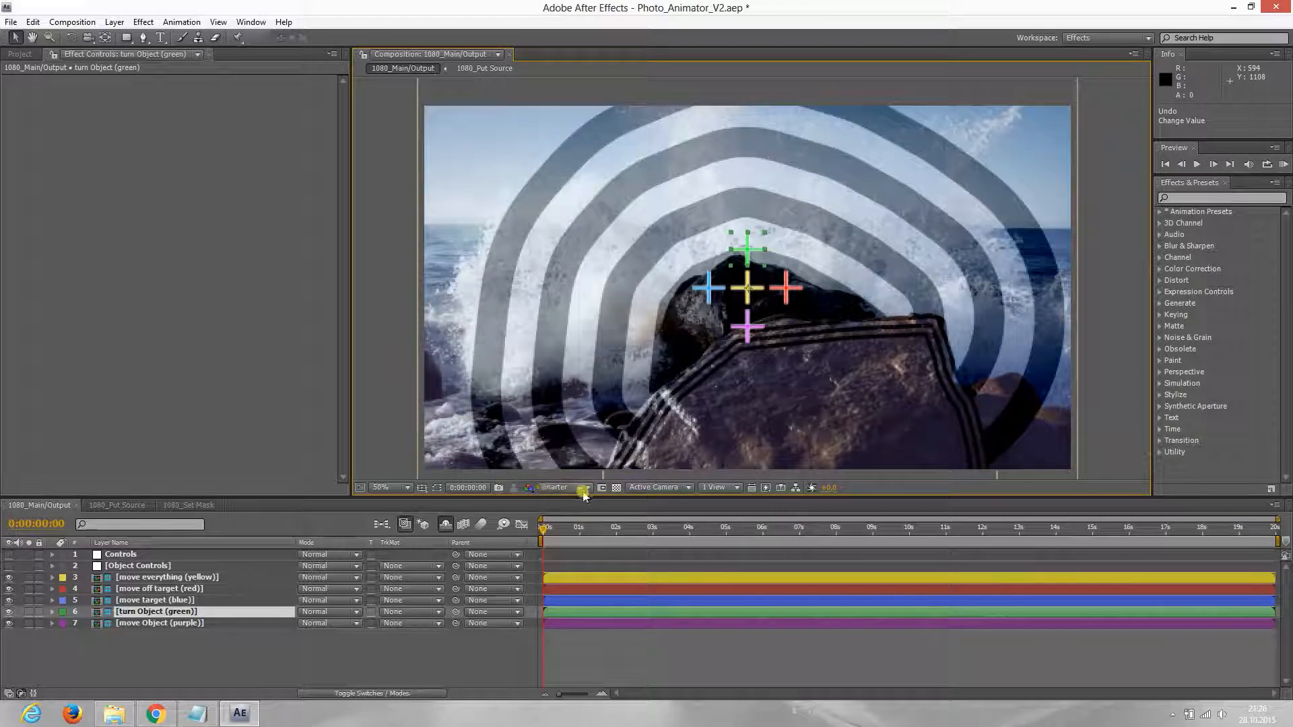
# Set the composition viewer's Fast Previews to Off and its preview resolution to Quarter
pyautogui.click(766, 488)
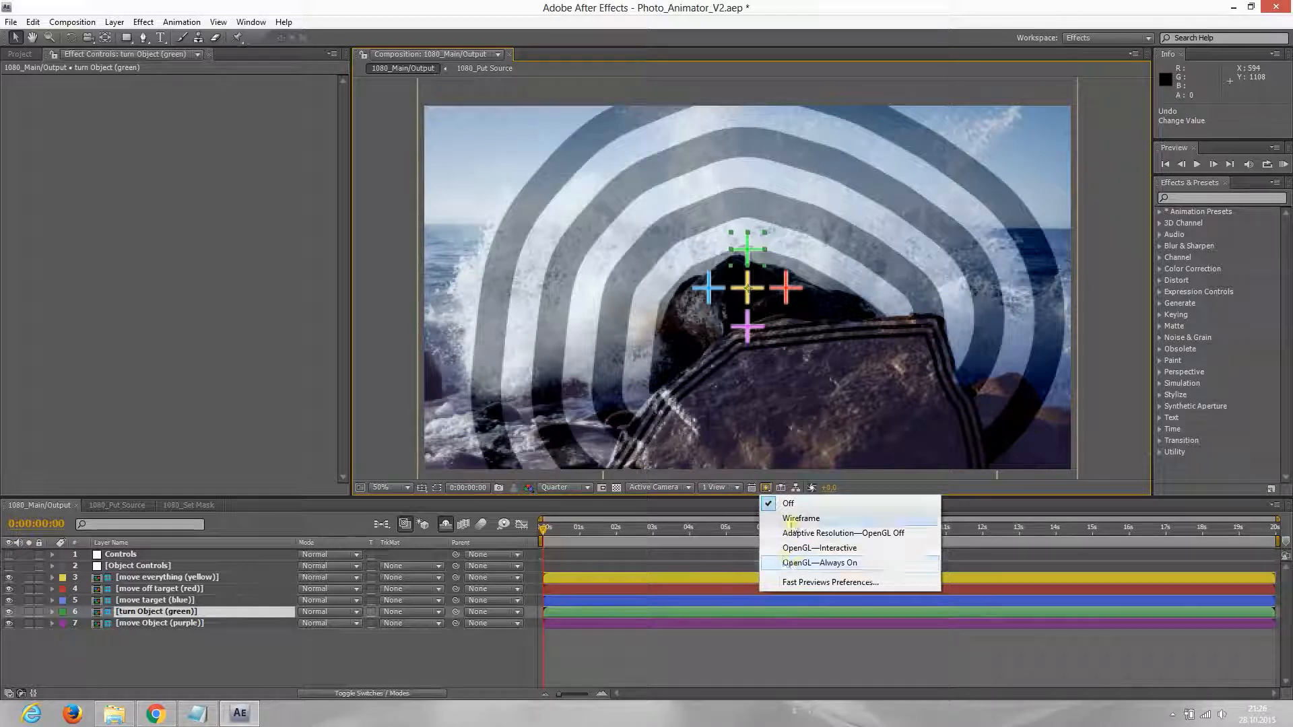
pyautogui.click(789, 505)
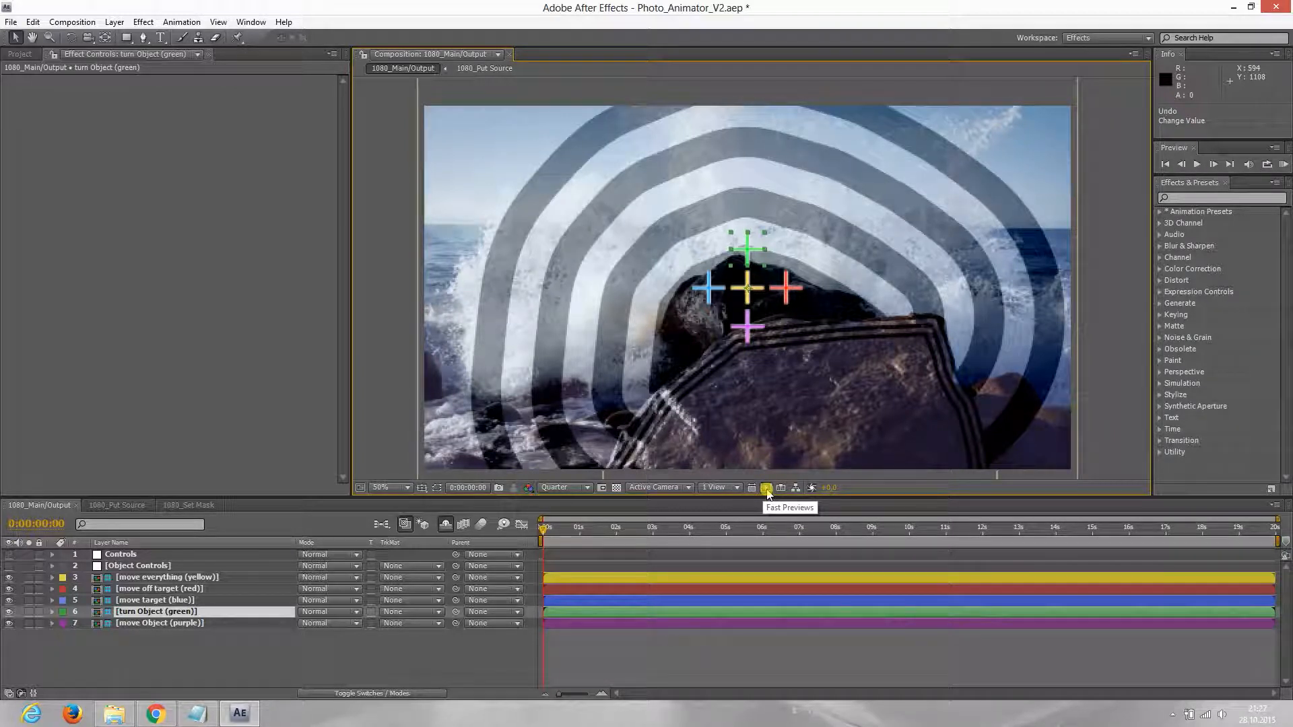
pyautogui.click(588, 491)
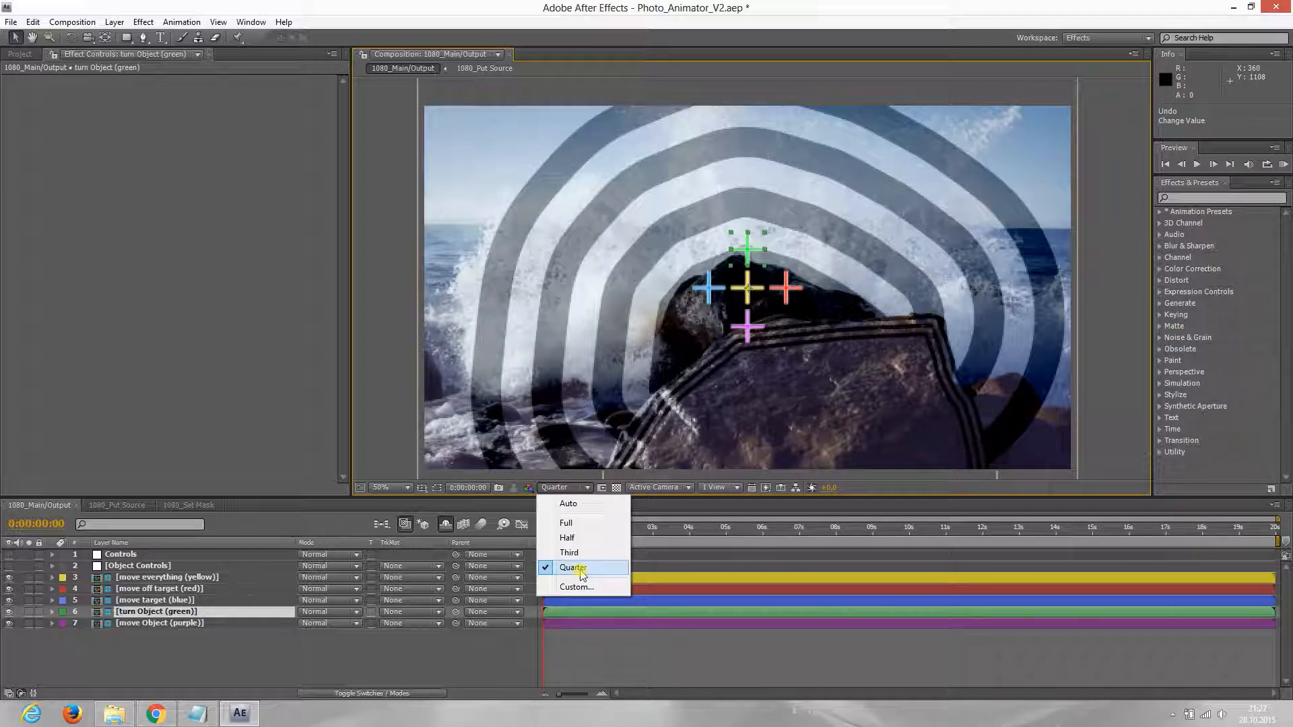
pyautogui.click(584, 570)
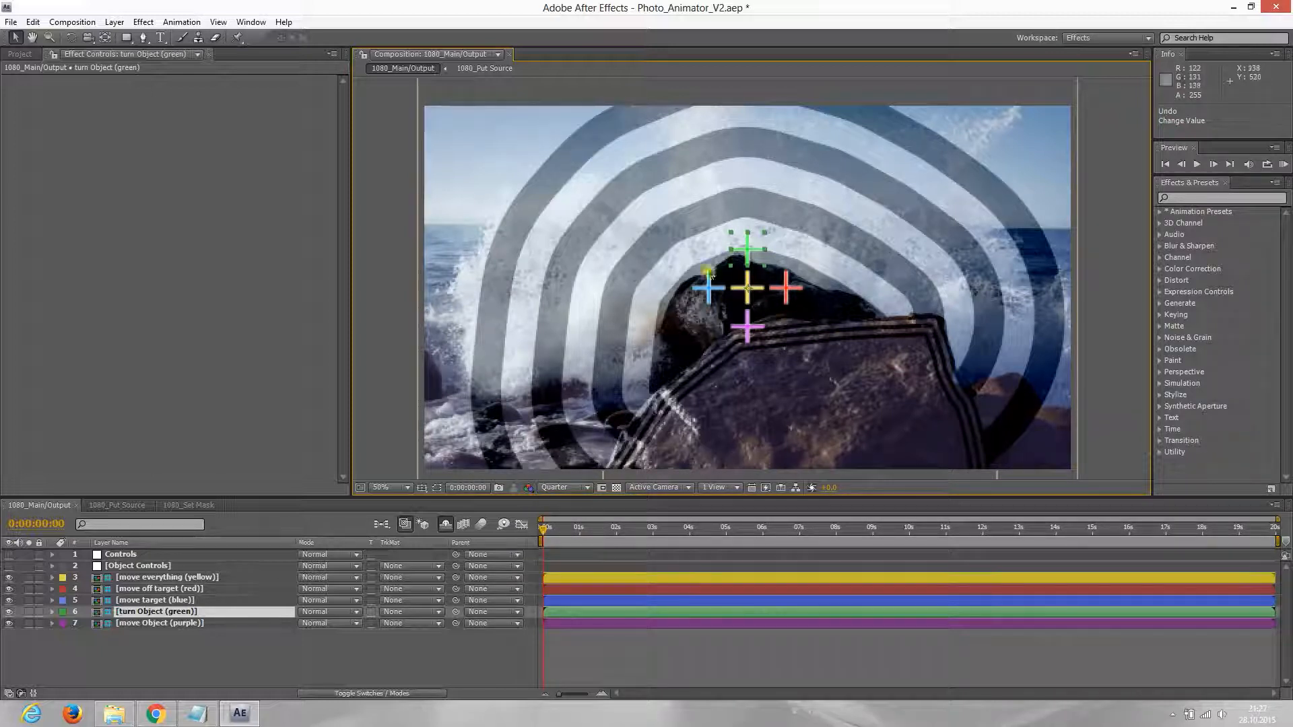